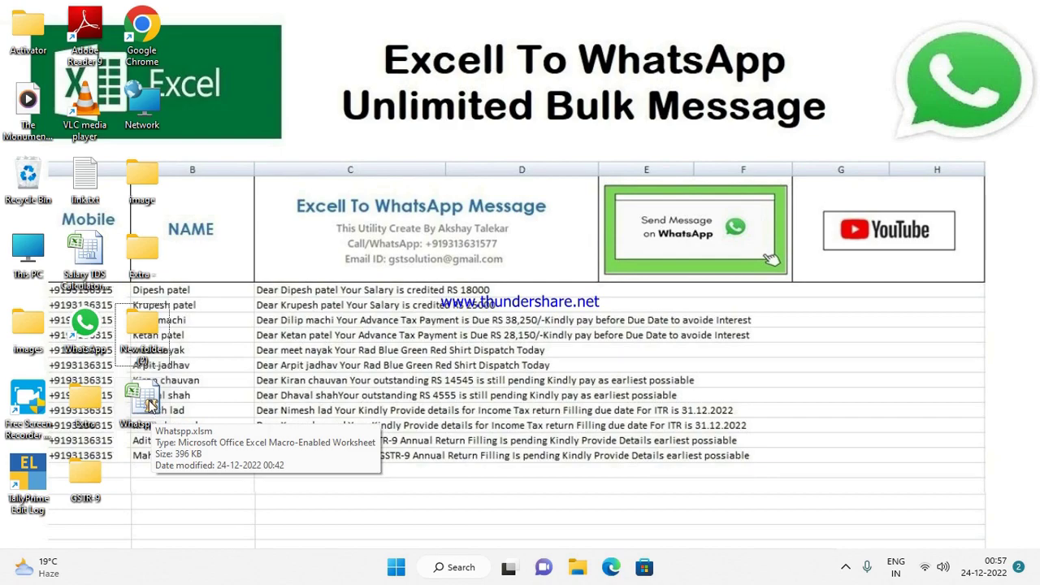
- Open Whatspp.xlsm, close the 'Excell to Whatsapp Msg' welcome form, and show the DATA sheet
{"action": "double_click", "coordinate": [151, 404]}
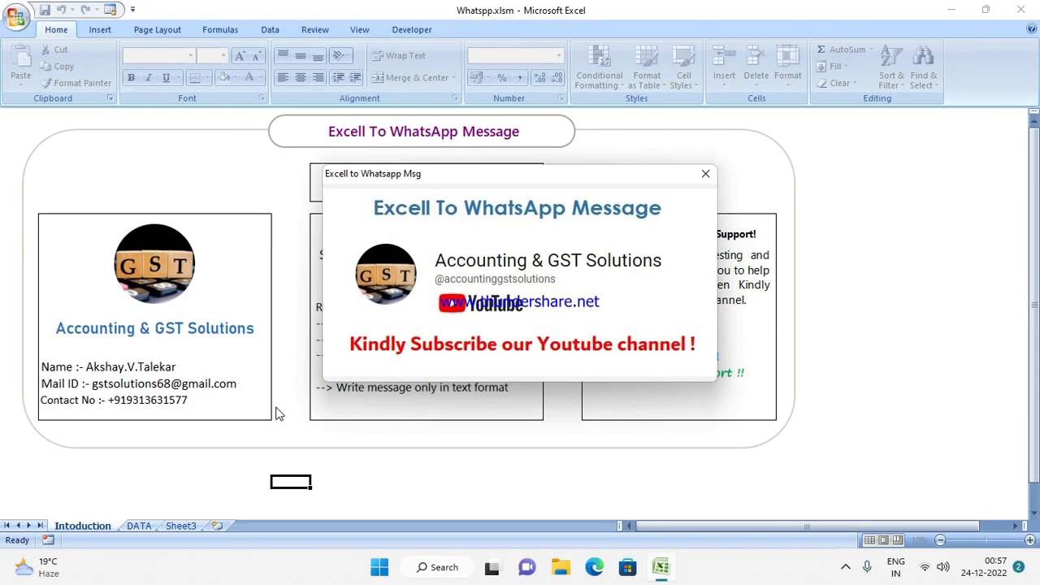
{"action": "left_click", "coordinate": [705, 175]}
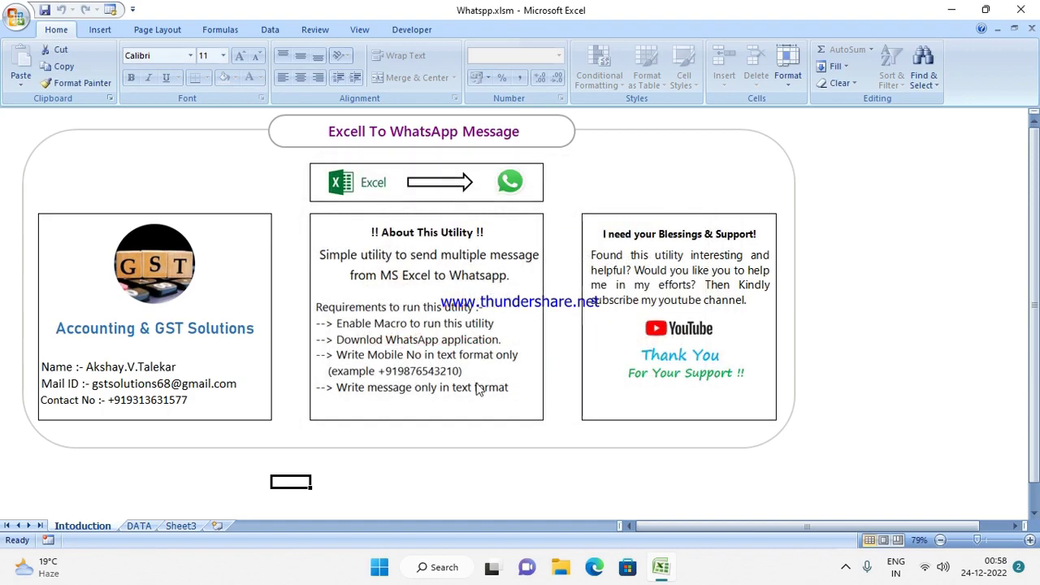
{"action": "left_click", "coordinate": [138, 527]}
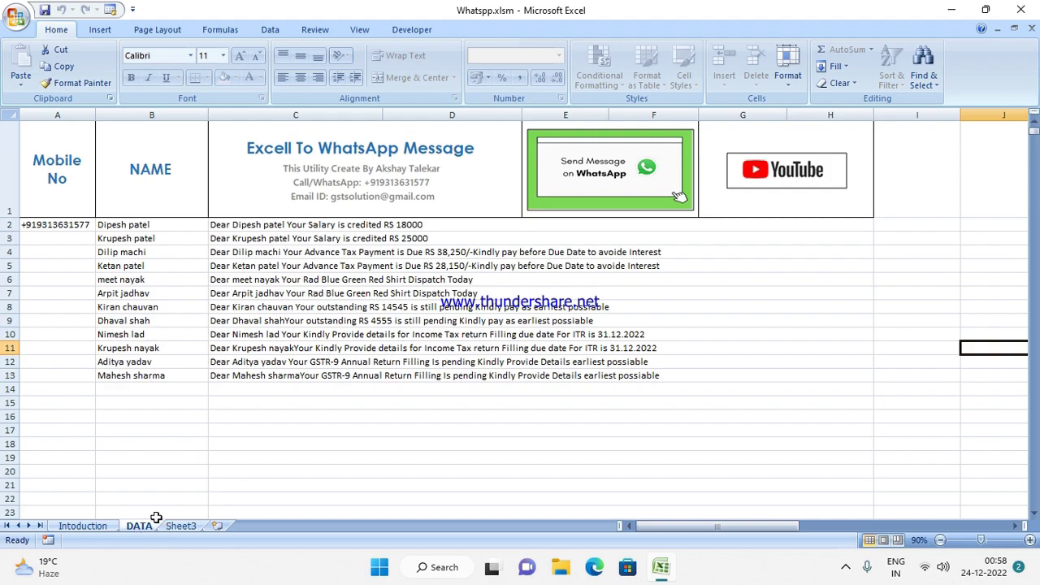
- Minimize Excel to the desktop, then restore the workbook and scroll over the DATA sheet
{"action": "left_click", "coordinate": [952, 12]}
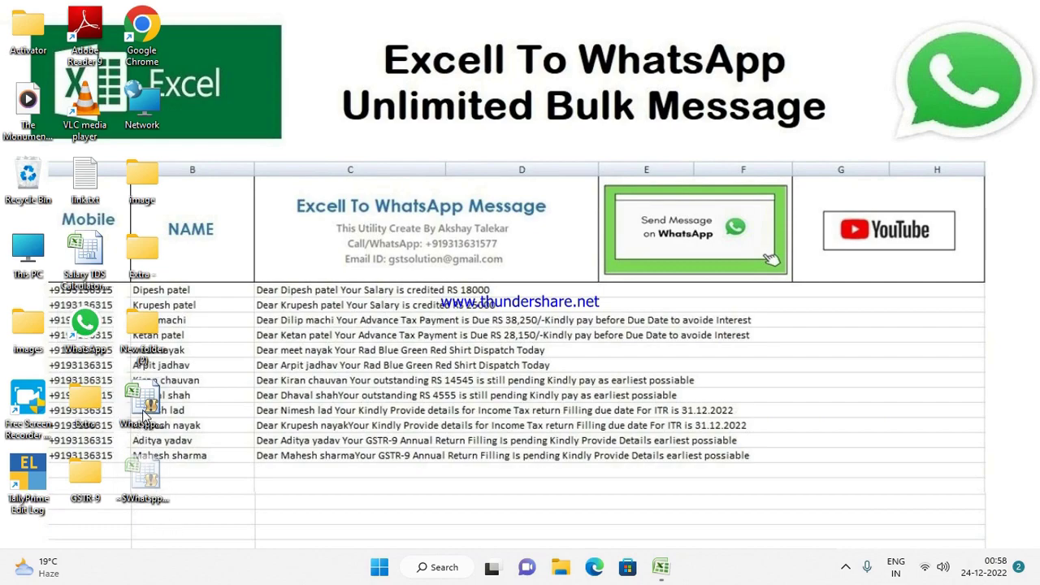
{"action": "left_click", "coordinate": [663, 568]}
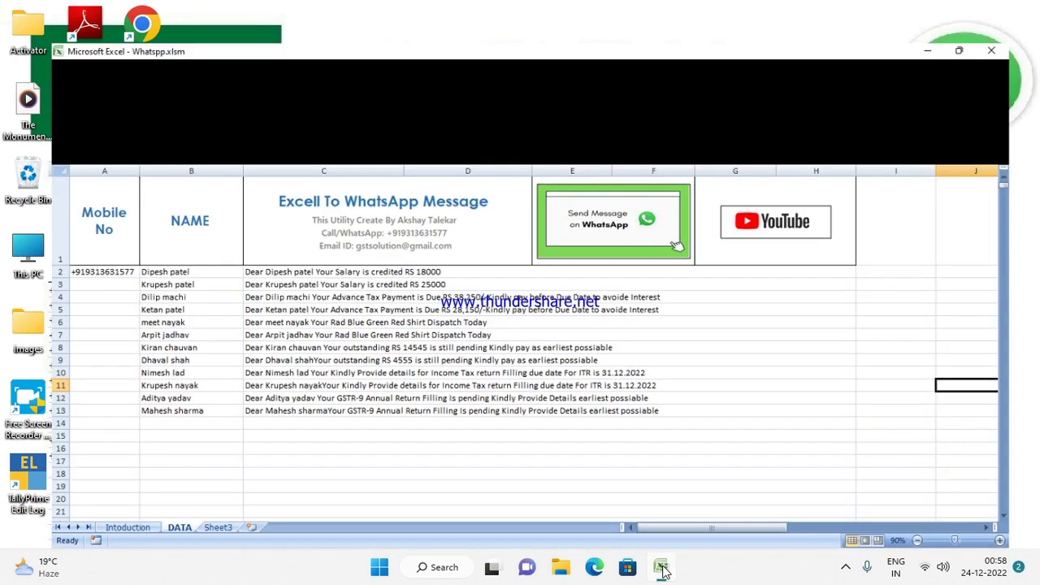
{"action": "scroll", "coordinate": [590, 474], "scroll_direction": "up", "scroll_amount": 2}
{"action": "scroll", "coordinate": [568, 472], "scroll_direction": "up", "scroll_amount": 1}
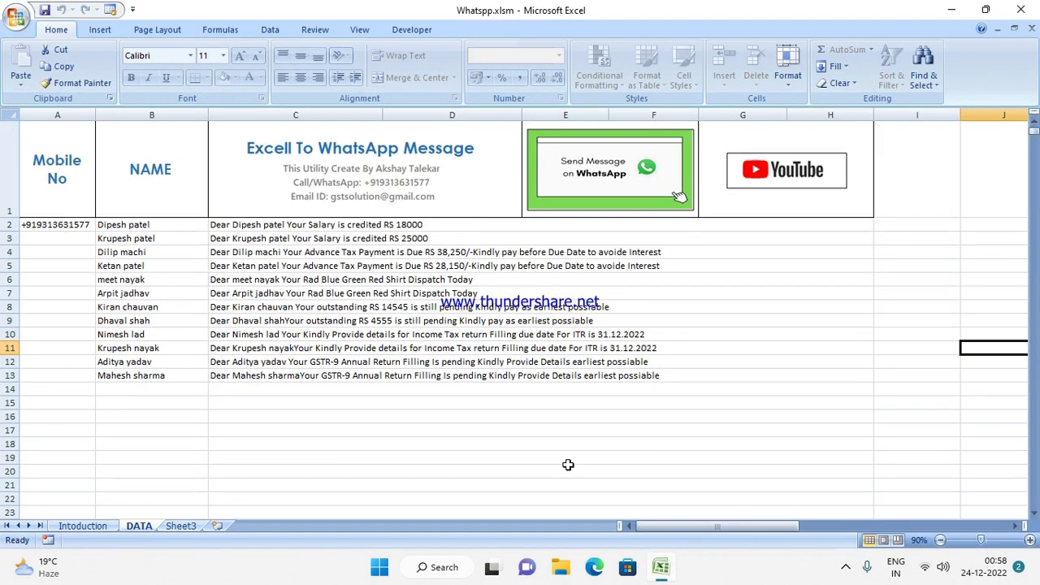
{"action": "scroll", "coordinate": [284, 455], "scroll_direction": "down", "scroll_amount": 1}
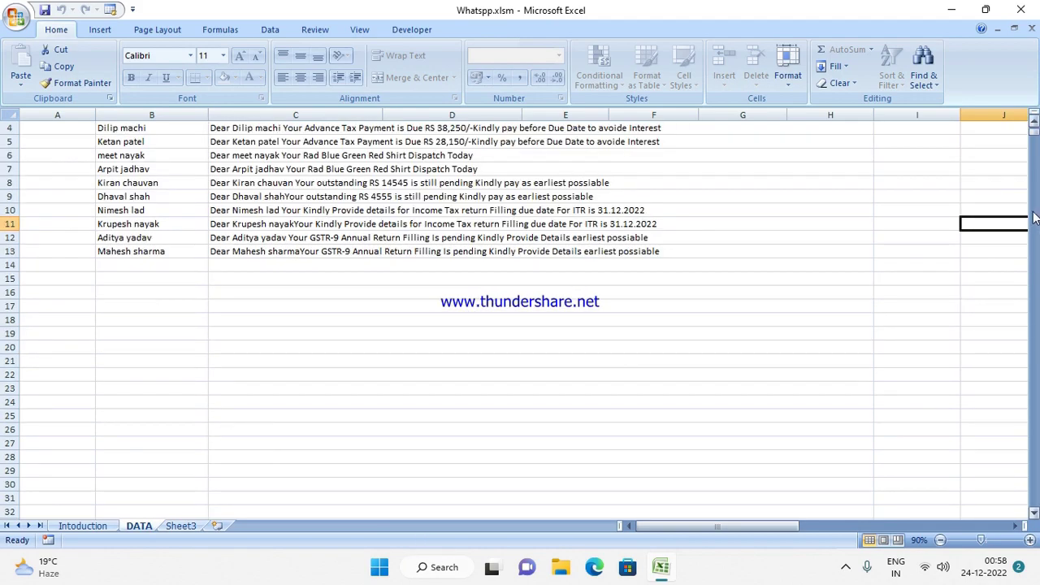
{"action": "scroll", "coordinate": [1033, 137], "scroll_direction": "up", "scroll_amount": 1}
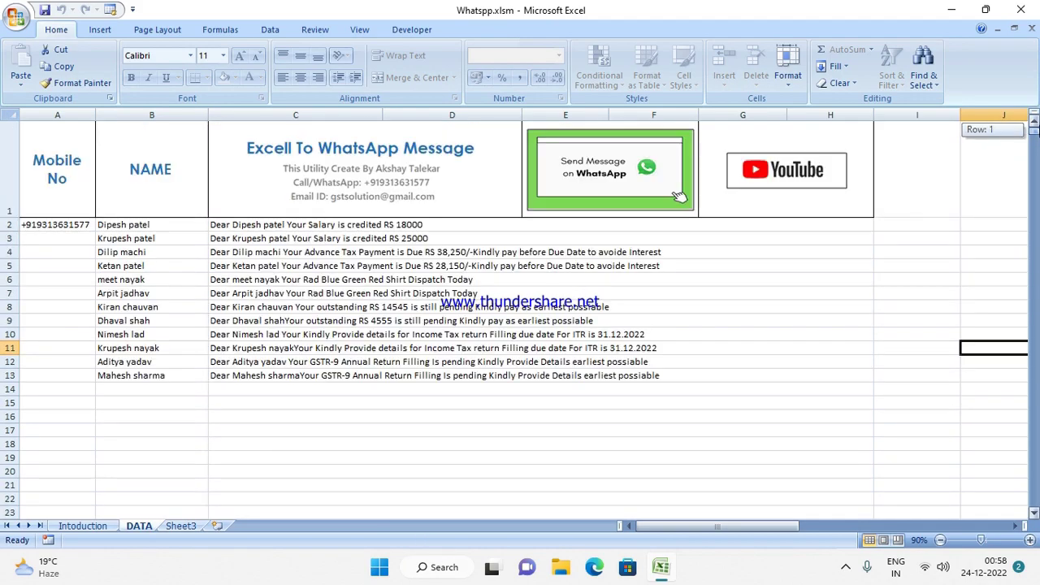
- Review the mobile numbers starting from cell A2 in the Mobile No column
{"action": "left_click", "coordinate": [77, 227]}
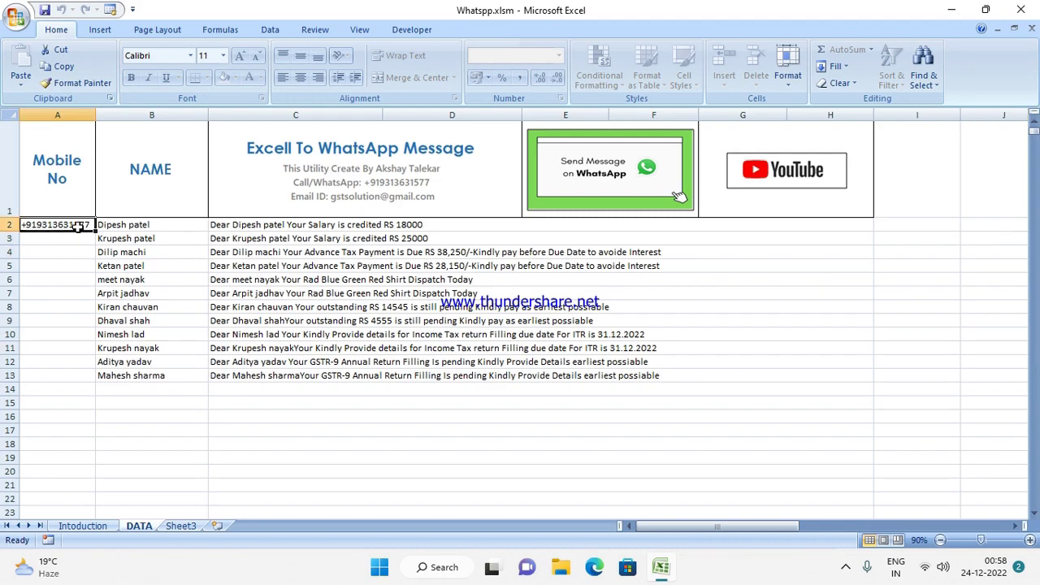
{"action": "key", "text": "Down"}
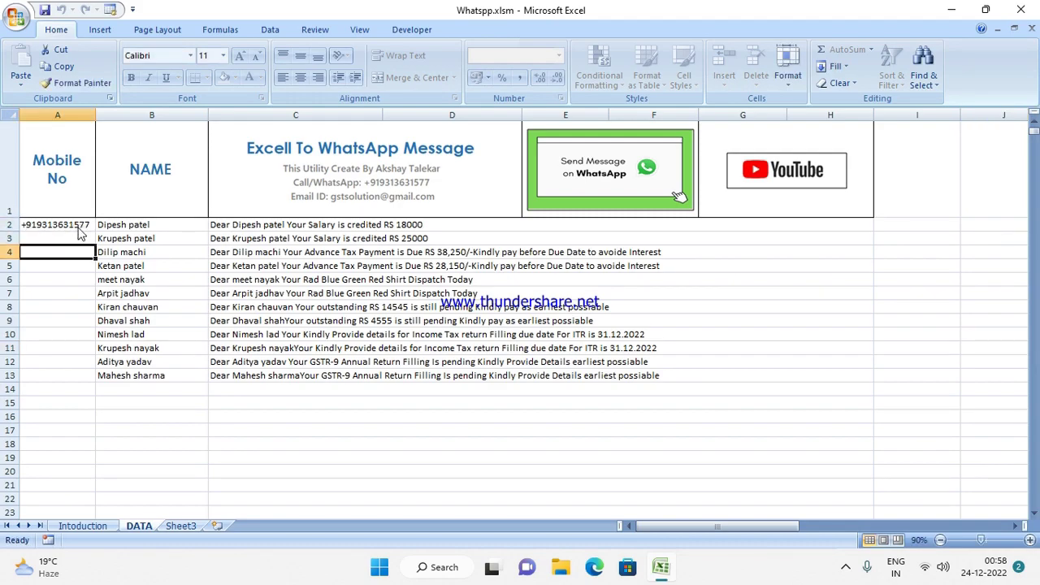
{"action": "key", "text": "Up"}
{"action": "key", "text": "Down"}
{"action": "key", "text": "Down"}
{"action": "left_click", "coordinate": [78, 228]}
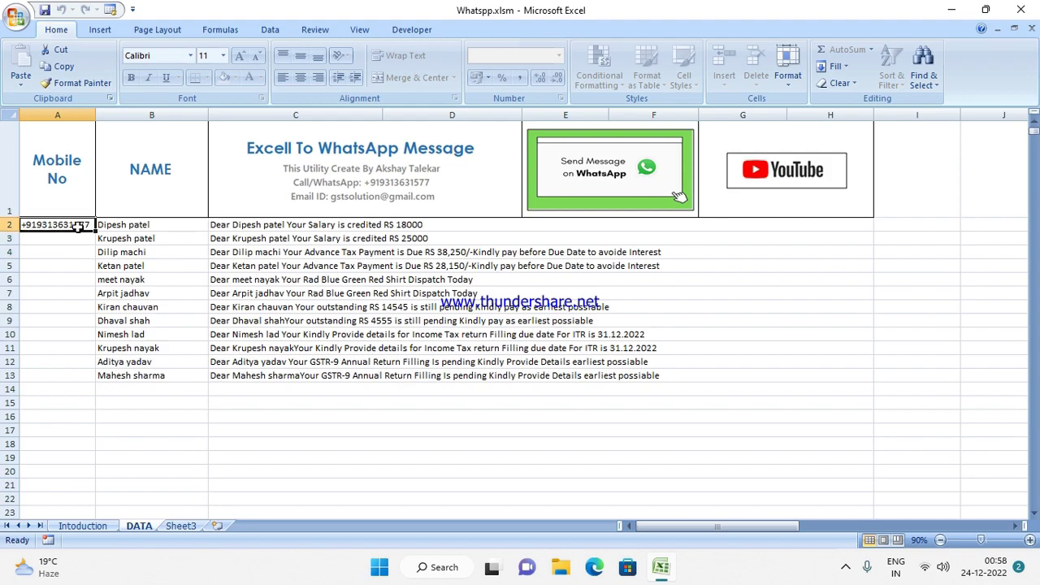
{"action": "key", "text": "Down"}
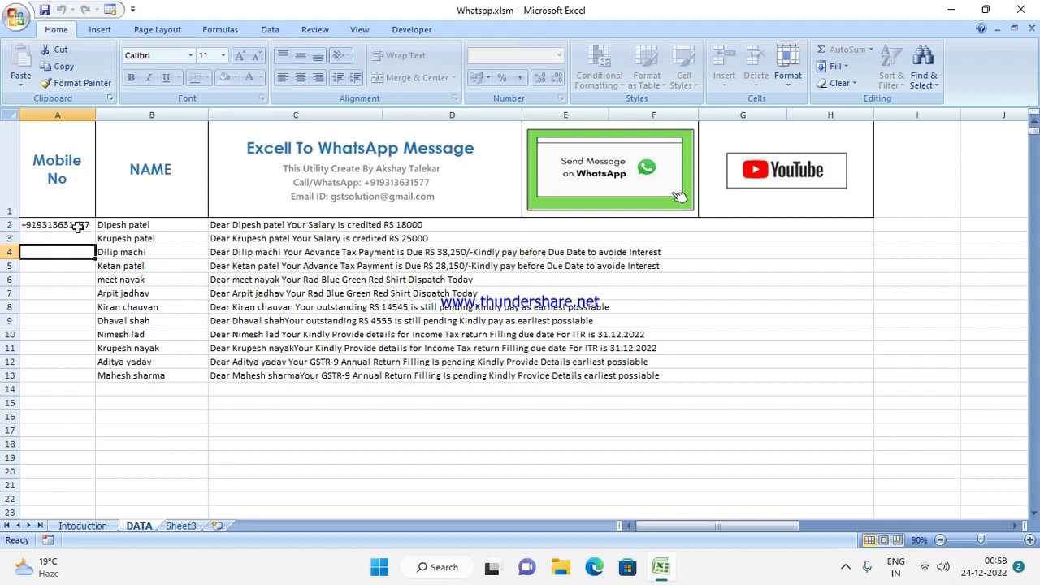
{"action": "key", "text": "Down"}
{"action": "key", "text": "Up"}
- Move across to the row 2 message cells on the DATA sheet
{"action": "key", "text": "Down"}
{"action": "key", "text": "Down"}
{"action": "key", "text": "Down"}
{"action": "key", "text": "Right"}
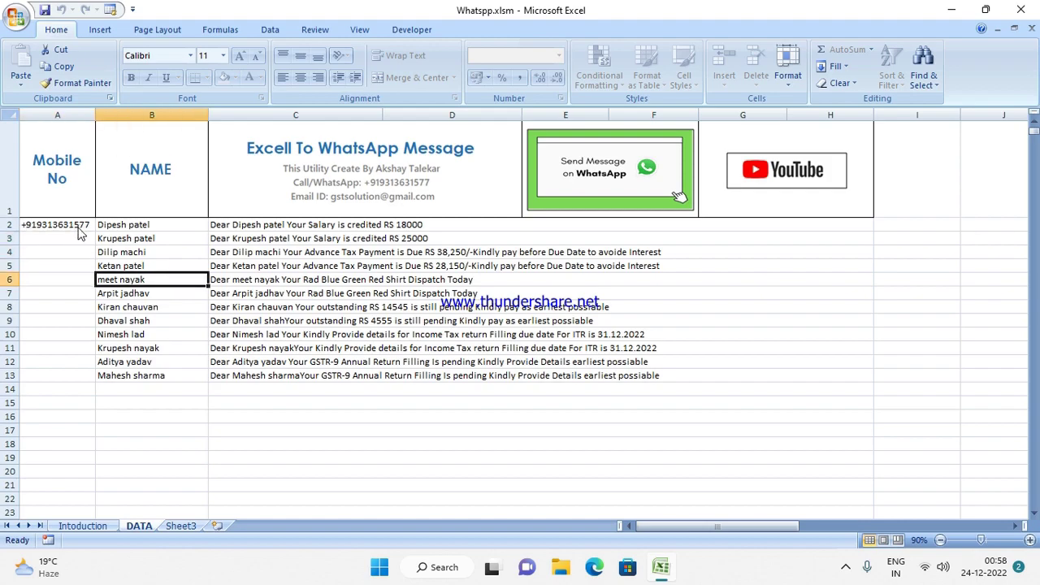
{"action": "key", "text": "Up"}
{"action": "key", "text": "Up"}
{"action": "key", "text": "Up"}
{"action": "key", "text": "Up"}
{"action": "key", "text": "Right"}
{"action": "key", "text": "Down"}
{"action": "key", "text": "Down"}
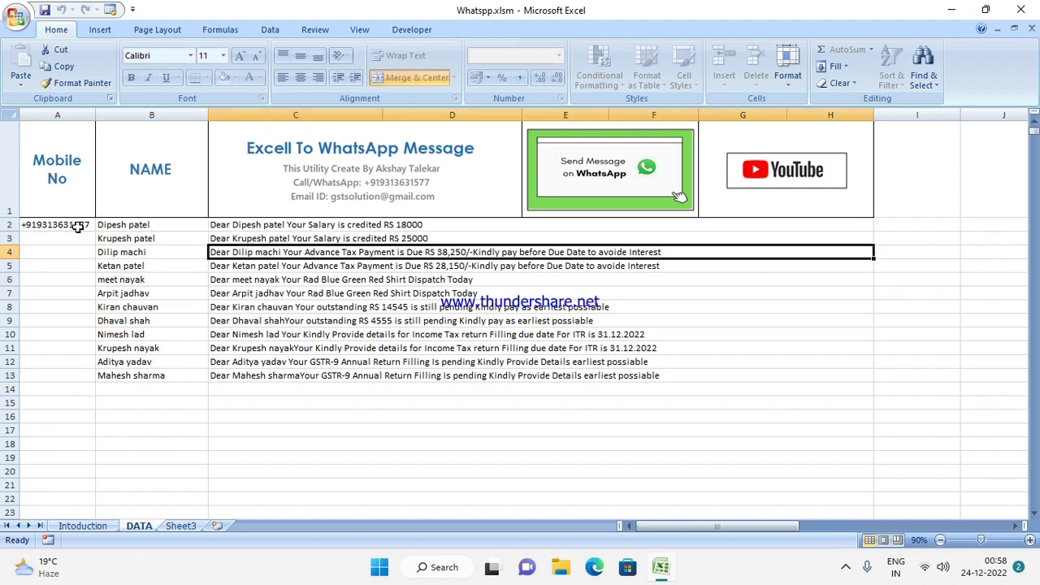
{"action": "key", "text": "Up"}
{"action": "key", "text": "Up"}
{"action": "key", "text": "Delete"}
{"action": "key", "text": "Return"}
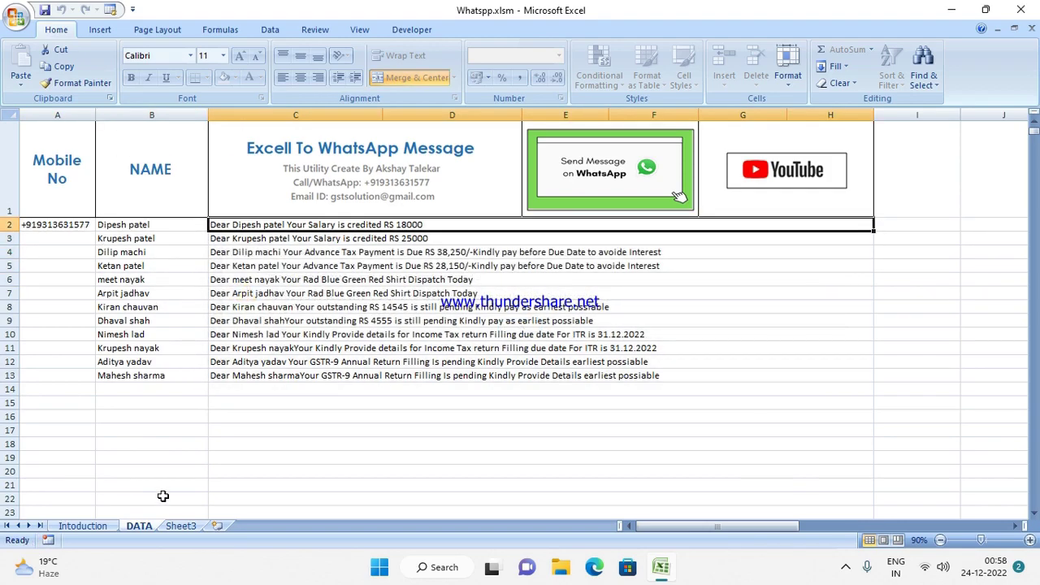
{"action": "left_click", "coordinate": [181, 526]}
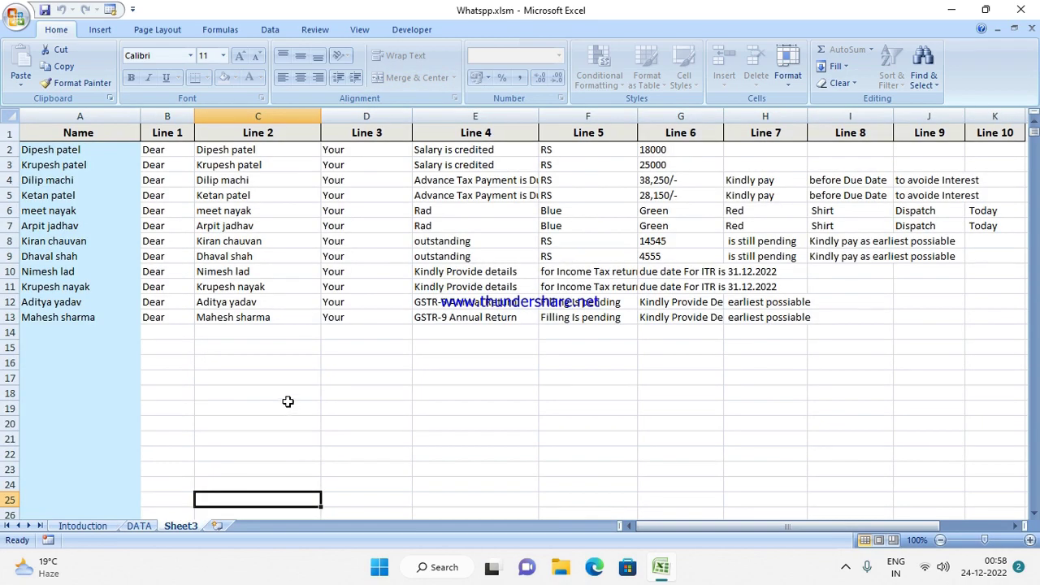
{"action": "scroll", "coordinate": [288, 399], "scroll_direction": "down", "scroll_amount": 1}
{"action": "scroll", "coordinate": [190, 285], "scroll_direction": "up", "scroll_amount": 1}
{"action": "left_click", "coordinate": [152, 163]}
{"action": "key", "text": "Up"}
{"action": "key", "text": "Left"}
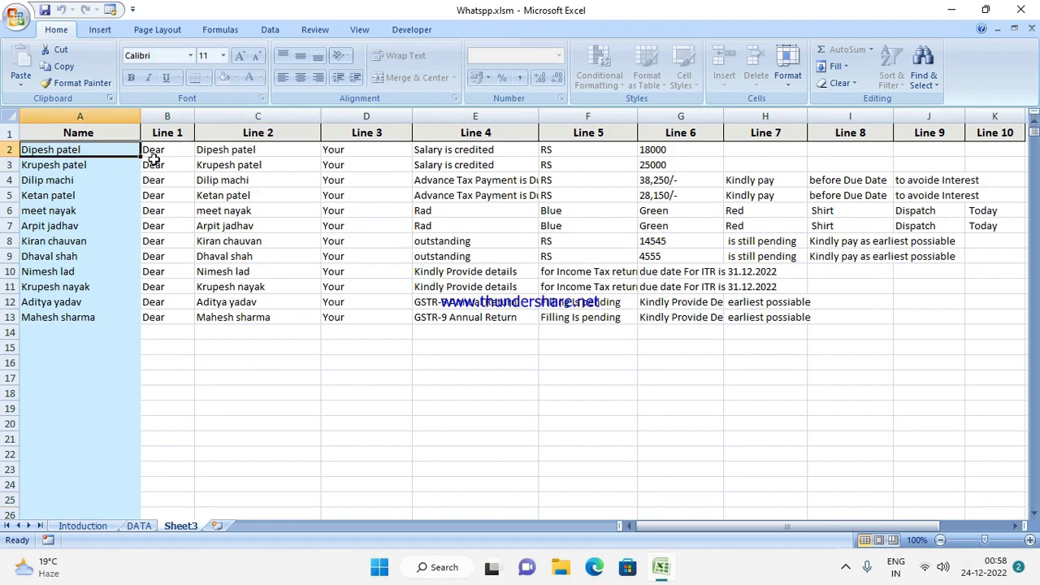
{"action": "key", "text": "Delete"}
{"action": "key", "text": "Return"}
{"action": "key", "text": "Right"}
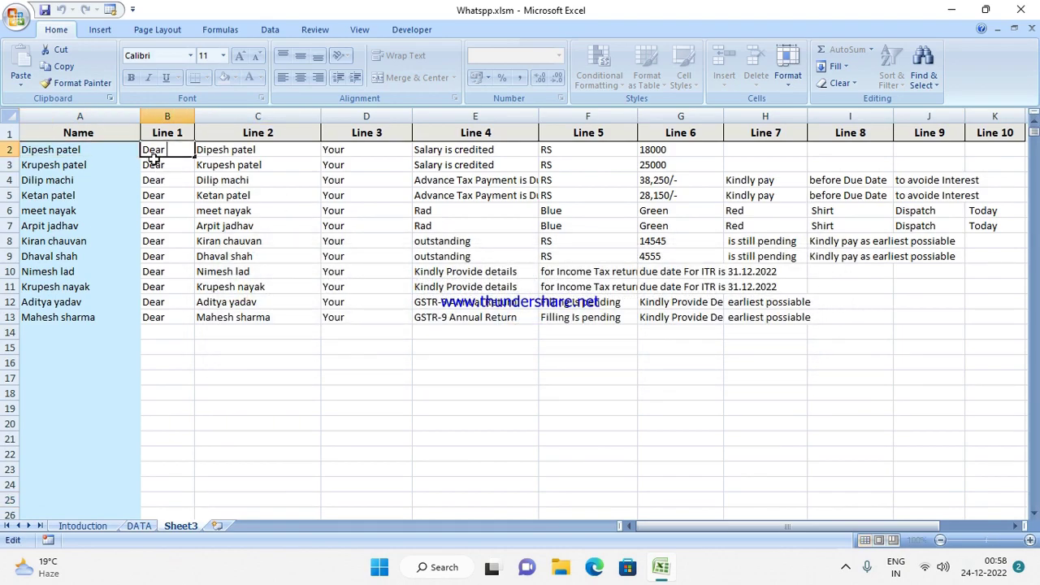
{"action": "key", "text": "Right"}
{"action": "key", "text": "Right"}
{"action": "key", "text": "Right"}
{"action": "key", "text": "Right"}
{"action": "key", "text": "Right"}
{"action": "key", "text": "Right"}
{"action": "key", "text": "Right"}
{"action": "key", "text": "Right"}
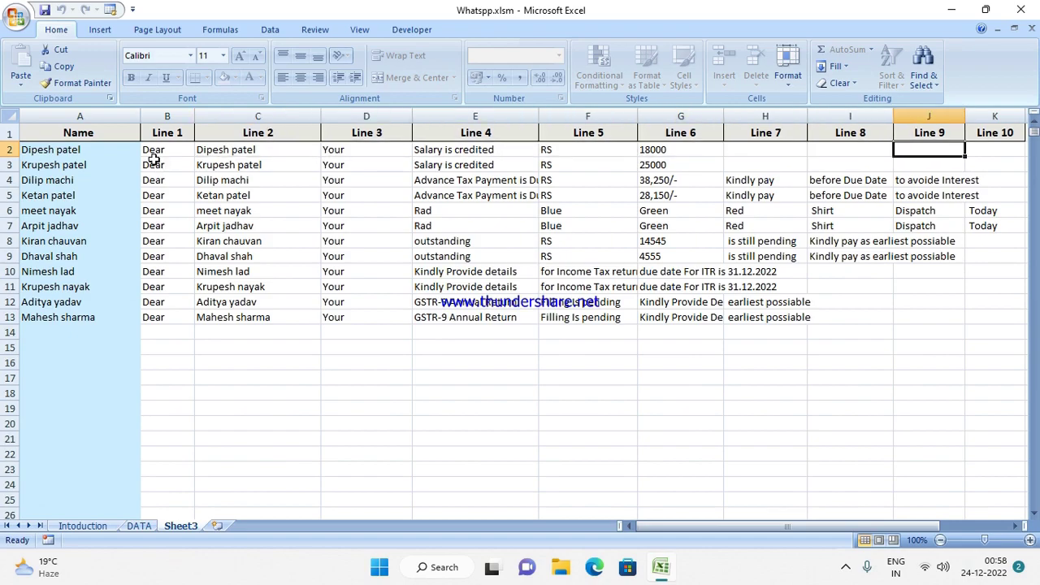
{"action": "key", "text": "Left"}
{"action": "key", "text": "Left"}
{"action": "key", "text": "Left"}
{"action": "key", "text": "Left"}
{"action": "key", "text": "Left"}
{"action": "key", "text": "Left"}
{"action": "key", "text": "Left"}
{"action": "key", "text": "Up"}
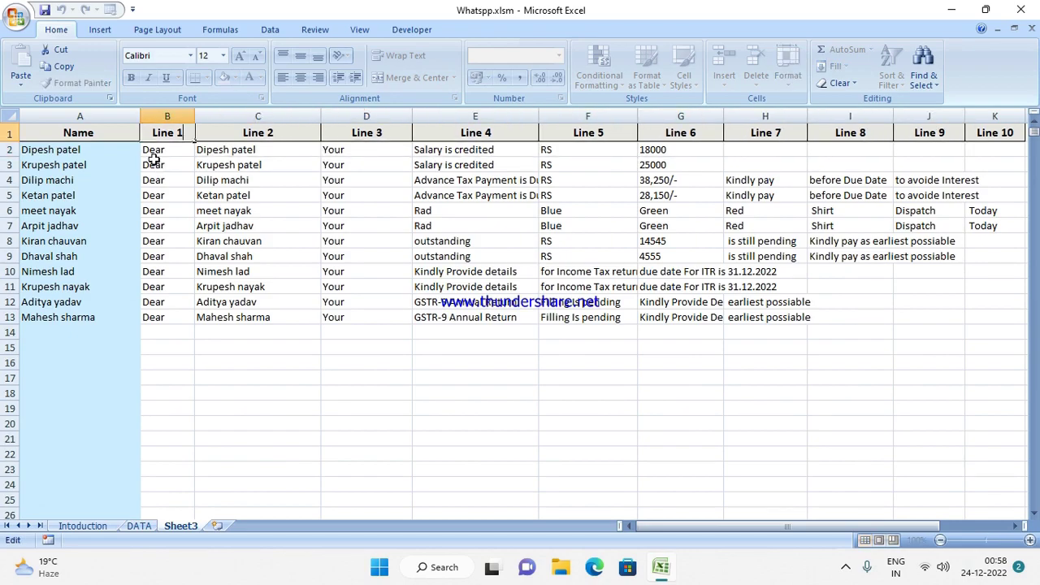
{"action": "key", "text": "Right"}
{"action": "key", "text": "F2"}
{"action": "key", "text": "Tab"}
{"action": "key", "text": "Right"}
{"action": "key", "text": "Right"}
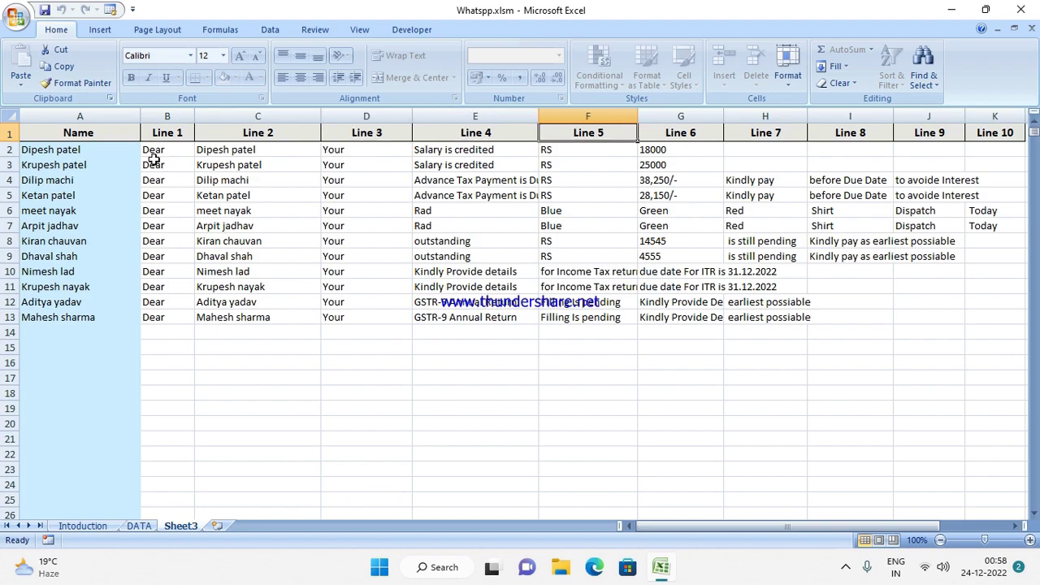
{"action": "key", "text": "Right"}
{"action": "key", "text": "Right"}
{"action": "key", "text": "Right"}
{"action": "key", "text": "Right"}
{"action": "key", "text": "Right"}
{"action": "key", "text": "Down"}
{"action": "key", "text": "Down"}
{"action": "key", "text": "Left"}
{"action": "key", "text": "Left"}
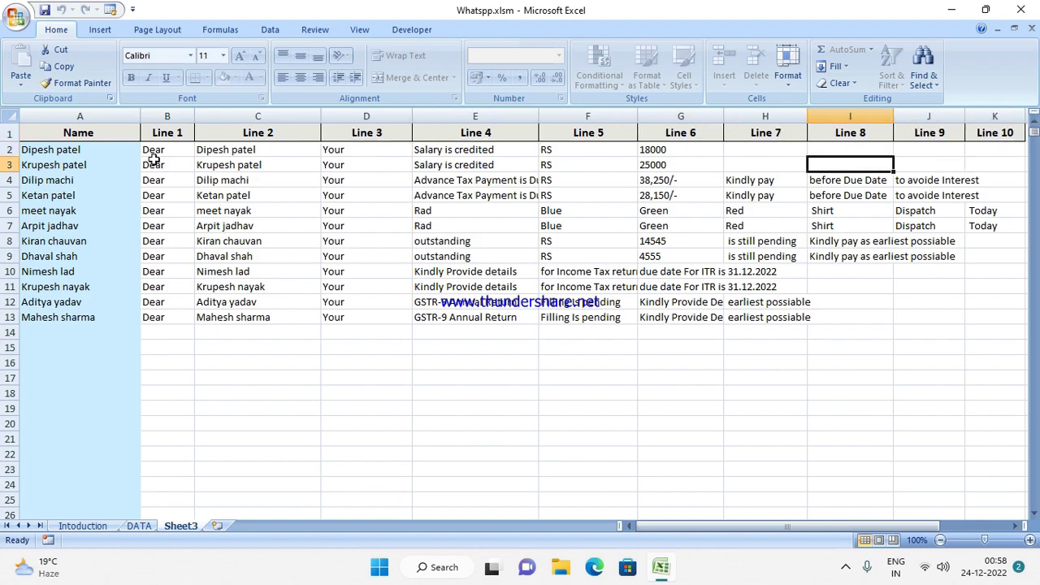
{"action": "key", "text": "Left"}
{"action": "key", "text": "Left"}
{"action": "key", "text": "Left"}
{"action": "key", "text": "Right"}
{"action": "key", "text": "Right"}
{"action": "key", "text": "Right"}
{"action": "key", "text": "Right"}
{"action": "key", "text": "Right"}
{"action": "key", "text": "Right"}
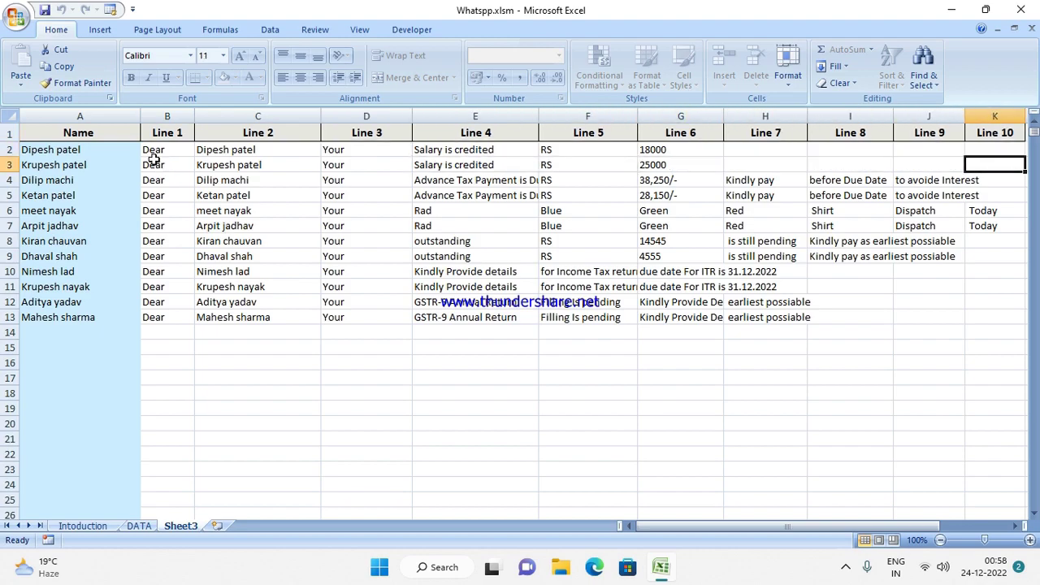
{"action": "key", "text": "Left"}
{"action": "key", "text": "Left"}
{"action": "key", "text": "Left"}
{"action": "key", "text": "Left"}
{"action": "key", "text": "Left"}
{"action": "key", "text": "Left"}
{"action": "key", "text": "Left"}
{"action": "key", "text": "Up"}
{"action": "key", "text": "Left"}
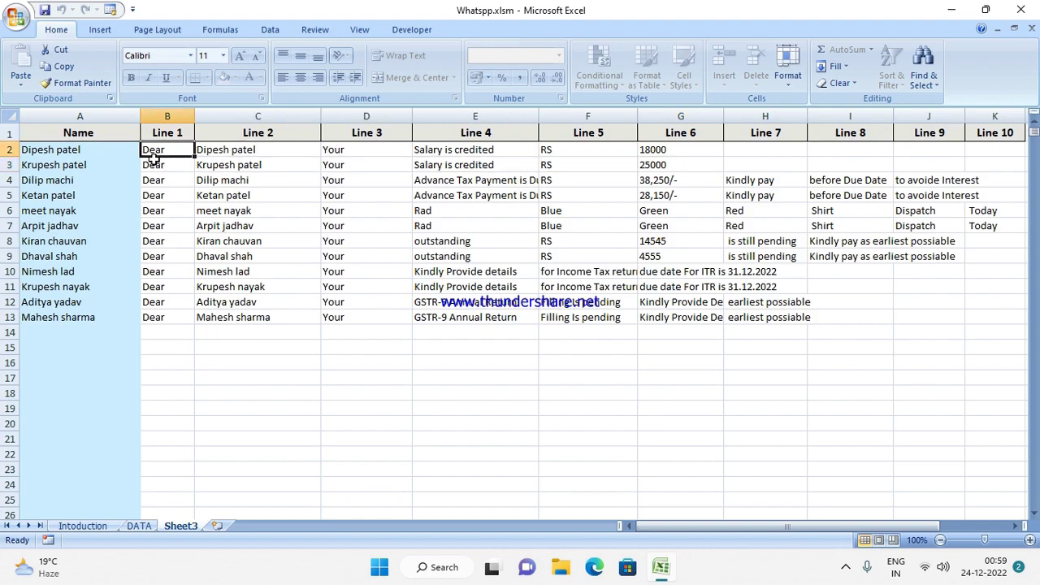
{"action": "key", "text": "Right"}
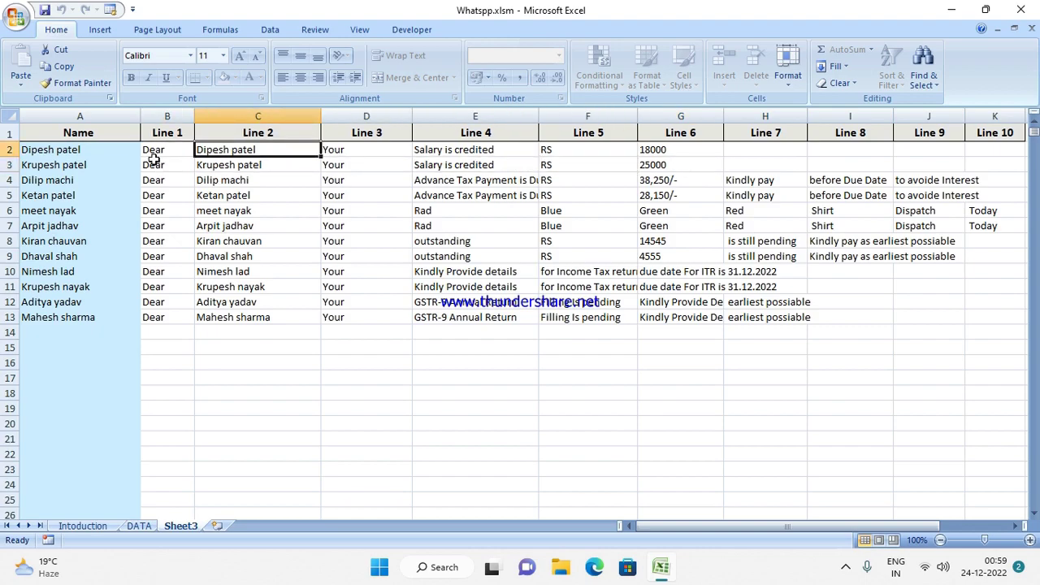
{"action": "key", "text": "Right"}
{"action": "key", "text": "Right"}
{"action": "key", "text": "Right"}
{"action": "key", "text": "Right"}
{"action": "key", "text": "Right"}
{"action": "key", "text": "Left"}
{"action": "key", "text": "Left"}
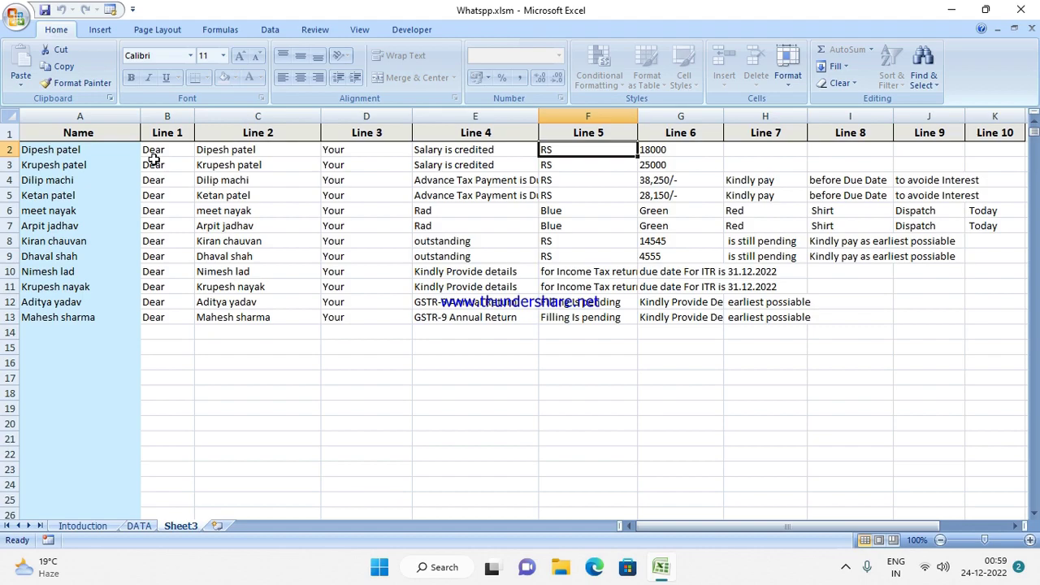
{"action": "key", "text": "Right"}
{"action": "key", "text": "Right"}
{"action": "key", "text": "Right"}
{"action": "key", "text": "Right"}
{"action": "key", "text": "Left"}
{"action": "key", "text": "Left"}
{"action": "key", "text": "Left"}
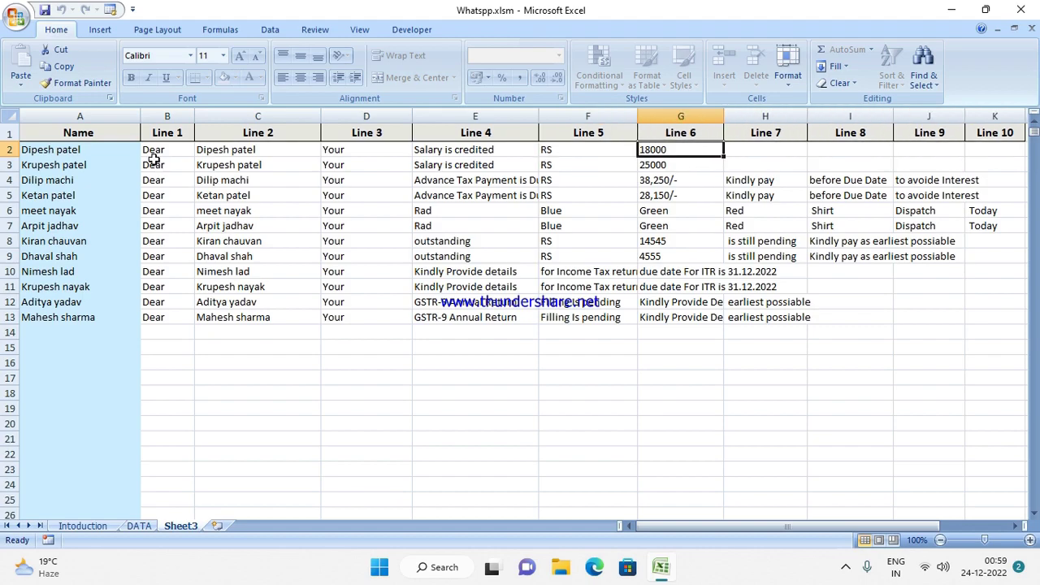
{"action": "key", "text": "Down"}
{"action": "key", "text": "Left"}
{"action": "key", "text": "Left"}
{"action": "key", "text": "Left"}
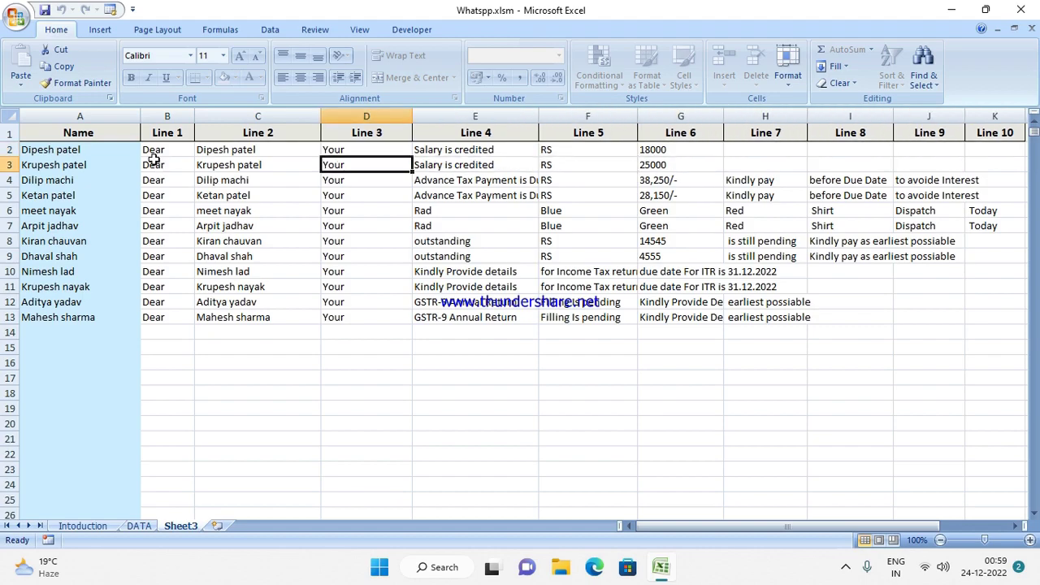
{"action": "key", "text": "Left"}
{"action": "key", "text": "Left"}
{"action": "key", "text": "Right"}
{"action": "key", "text": "Right"}
{"action": "key", "text": "Right"}
{"action": "key", "text": "Right"}
{"action": "key", "text": "Right"}
{"action": "key", "text": "Right"}
{"action": "key", "text": "Right"}
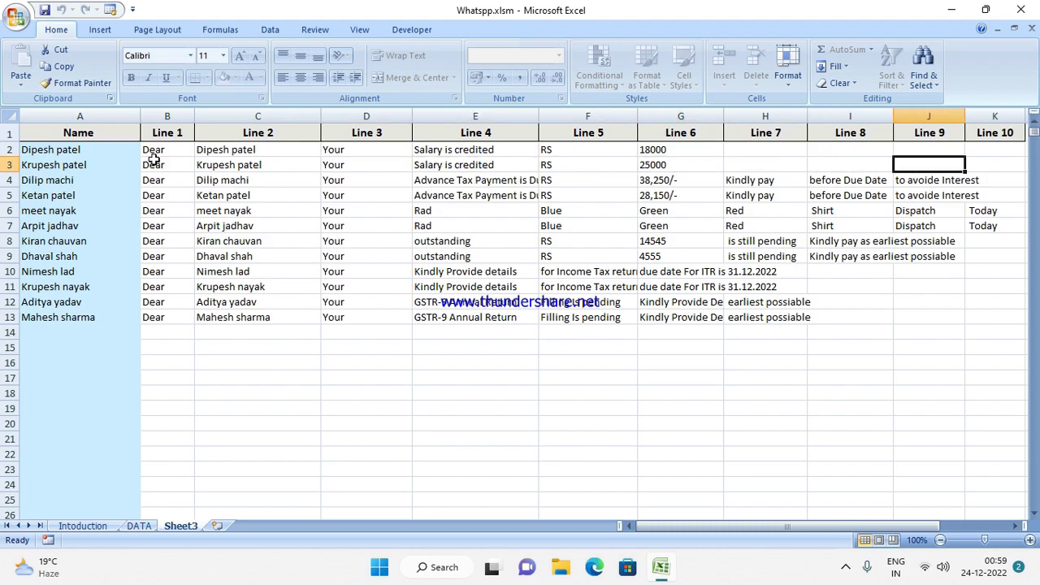
{"action": "key", "text": "Right"}
{"action": "key", "text": "Left"}
{"action": "key", "text": "Left"}
{"action": "key", "text": "Left"}
{"action": "key", "text": "Left"}
{"action": "key", "text": "Left"}
{"action": "key", "text": "Left"}
{"action": "key", "text": "Left"}
{"action": "key", "text": "Left"}
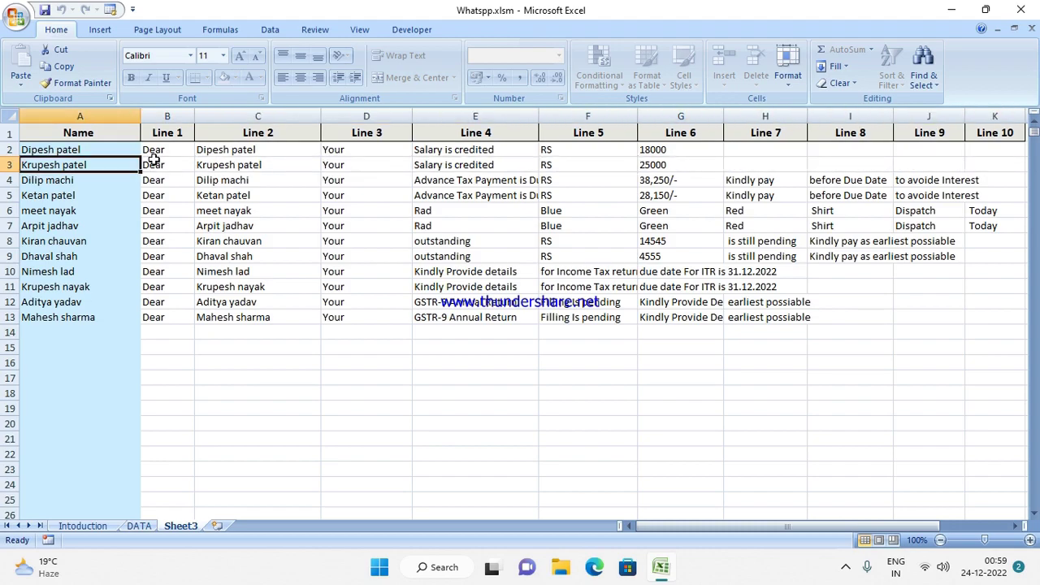
{"action": "key", "text": "Right"}
{"action": "key", "text": "Right"}
{"action": "key", "text": "Right"}
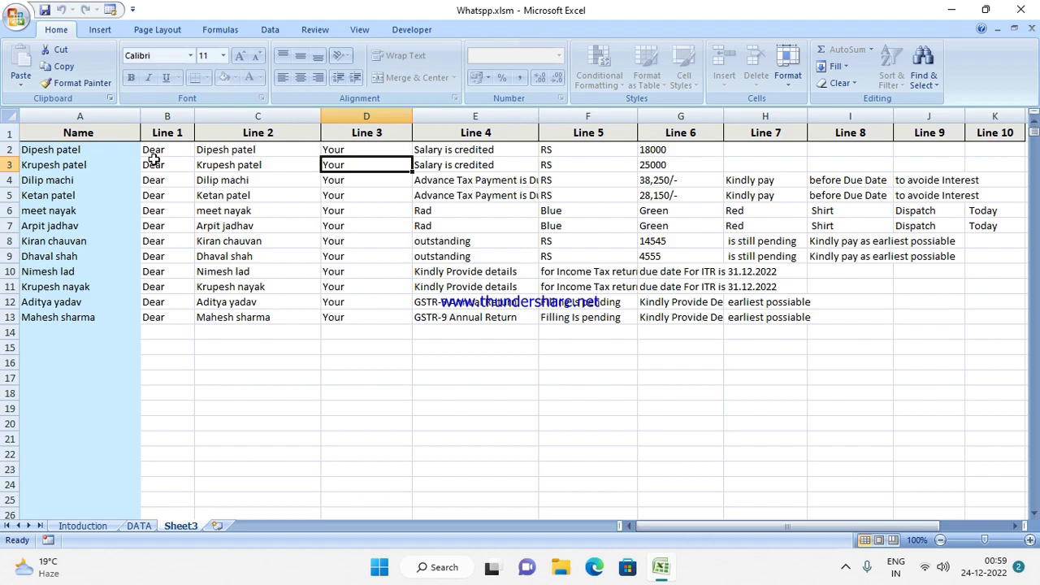
{"action": "key", "text": "Down"}
{"action": "key", "text": "Down"}
{"action": "key", "text": "Left"}
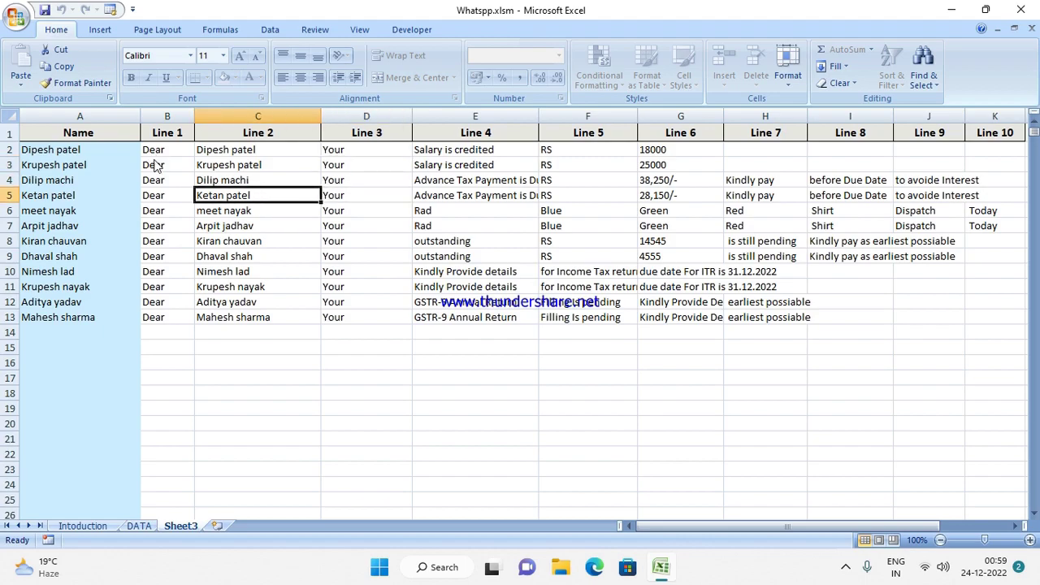
{"action": "key", "text": "Left"}
{"action": "key", "text": "Up"}
{"action": "key", "text": "Right"}
{"action": "key", "text": "Right"}
{"action": "key", "text": "Right"}
{"action": "key", "text": "Down"}
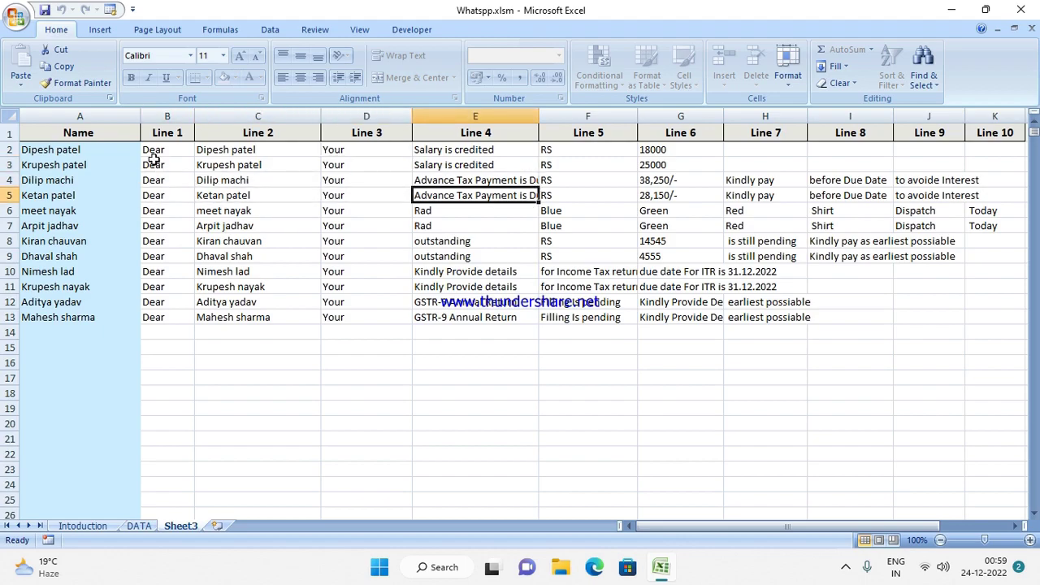
{"action": "key", "text": "Up"}
{"action": "key", "text": "Right"}
{"action": "key", "text": "Right"}
{"action": "key", "text": "Right"}
{"action": "key", "text": "Right"}
{"action": "key", "text": "Right"}
{"action": "key", "text": "Down"}
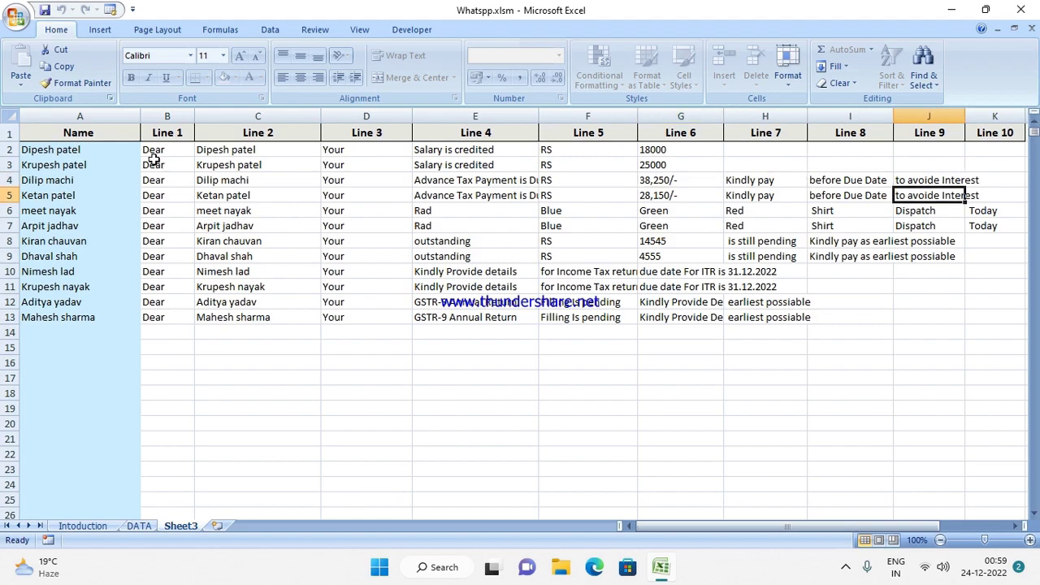
{"action": "key", "text": "Left"}
{"action": "key", "text": "Left"}
{"action": "key", "text": "Left"}
{"action": "key", "text": "Left"}
{"action": "key", "text": "Left"}
{"action": "key", "text": "Left"}
{"action": "key", "text": "Up"}
{"action": "key", "text": "Right"}
{"action": "key", "text": "Right"}
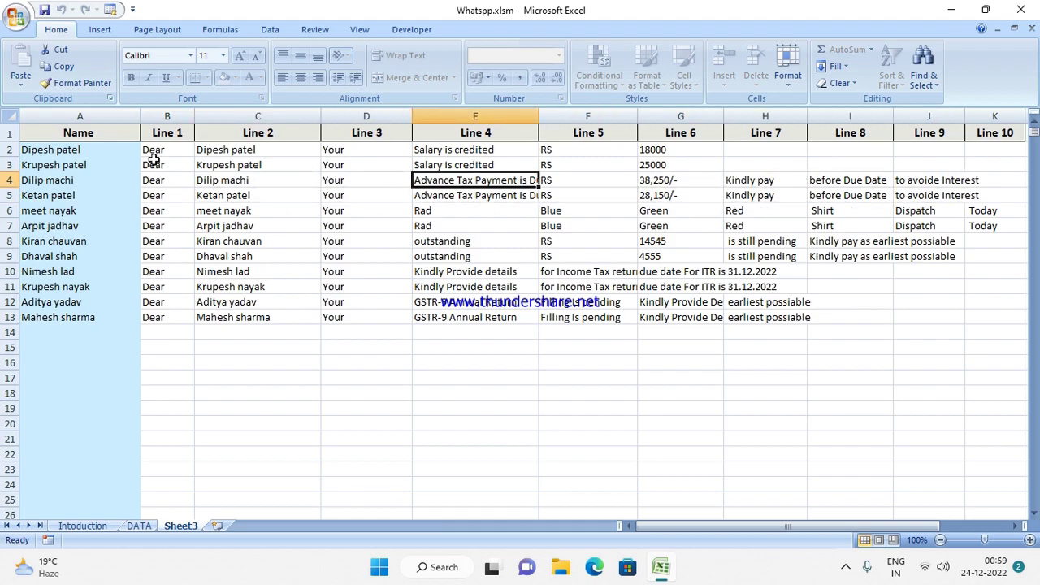
{"action": "key", "text": "Right"}
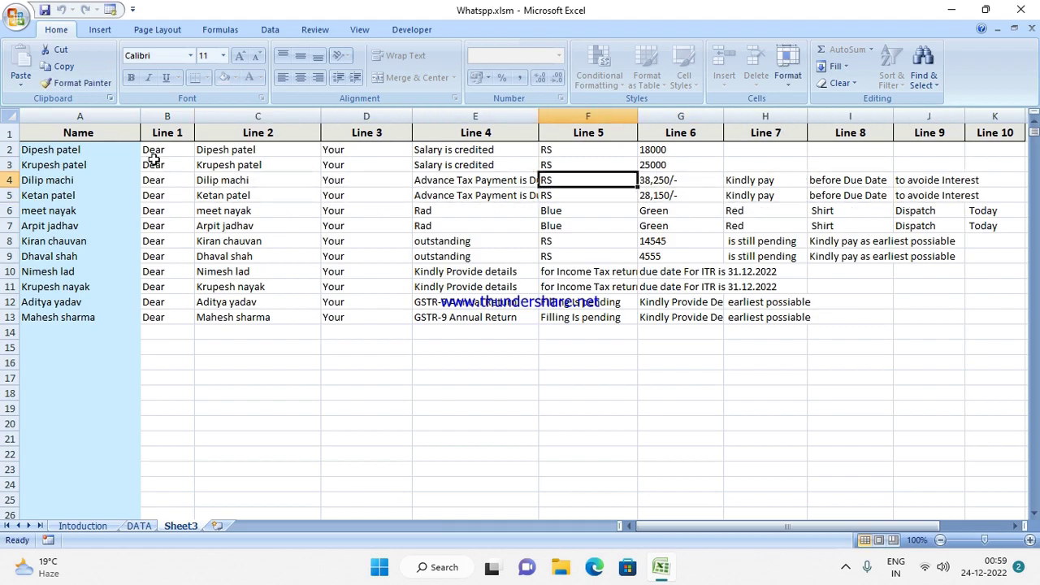
{"action": "key", "text": "Right"}
{"action": "key", "text": "Right"}
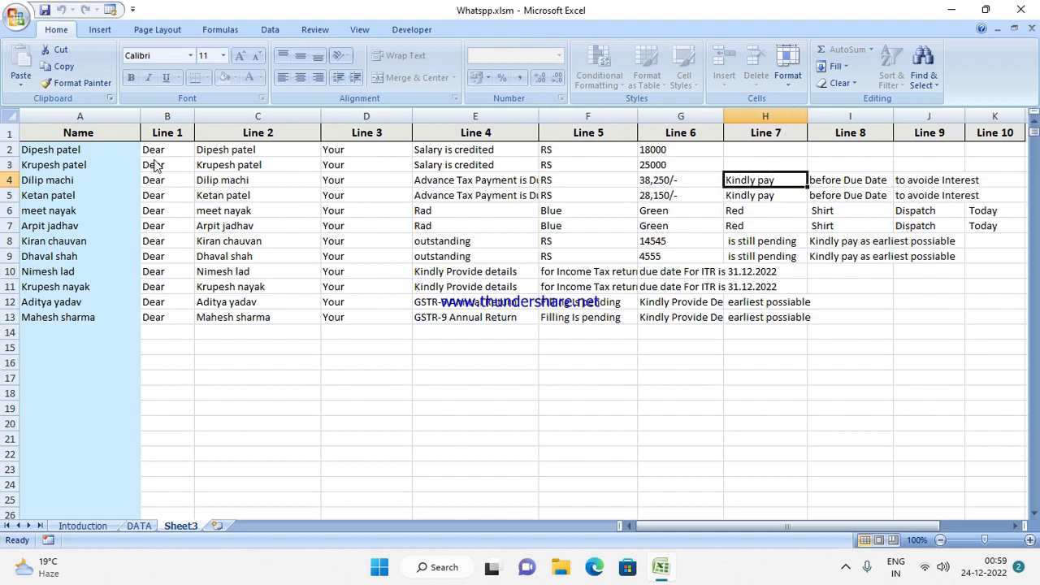
{"action": "key", "text": "Right"}
{"action": "key", "text": "Right"}
{"action": "key", "text": "Left"}
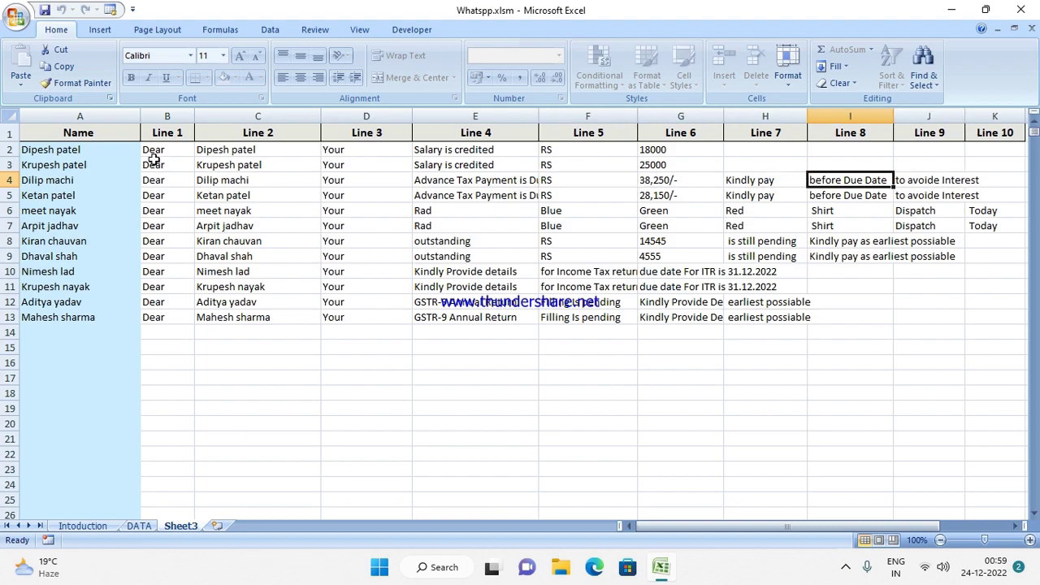
{"action": "key", "text": "Left"}
{"action": "key", "text": "Left"}
{"action": "key", "text": "Left"}
{"action": "key", "text": "Down"}
{"action": "key", "text": "Left"}
{"action": "key", "text": "Left"}
{"action": "key", "text": "Left"}
{"action": "key", "text": "Down"}
{"action": "key", "text": "Down"}
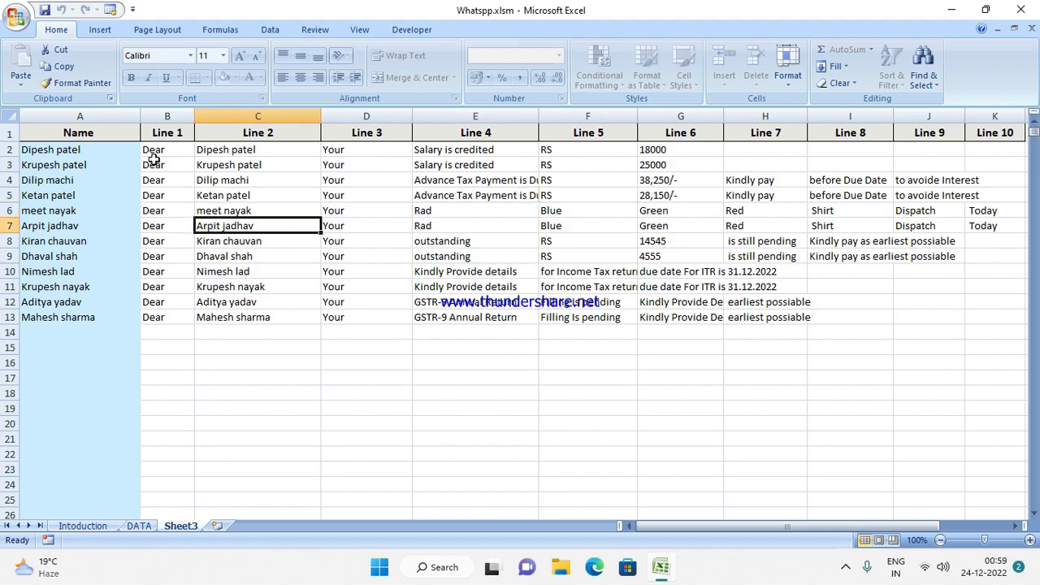
{"action": "key", "text": "Right"}
{"action": "key", "text": "Right"}
{"action": "key", "text": "Right"}
{"action": "key", "text": "Left"}
{"action": "key", "text": "Left"}
{"action": "key", "text": "Left"}
{"action": "key", "text": "Right"}
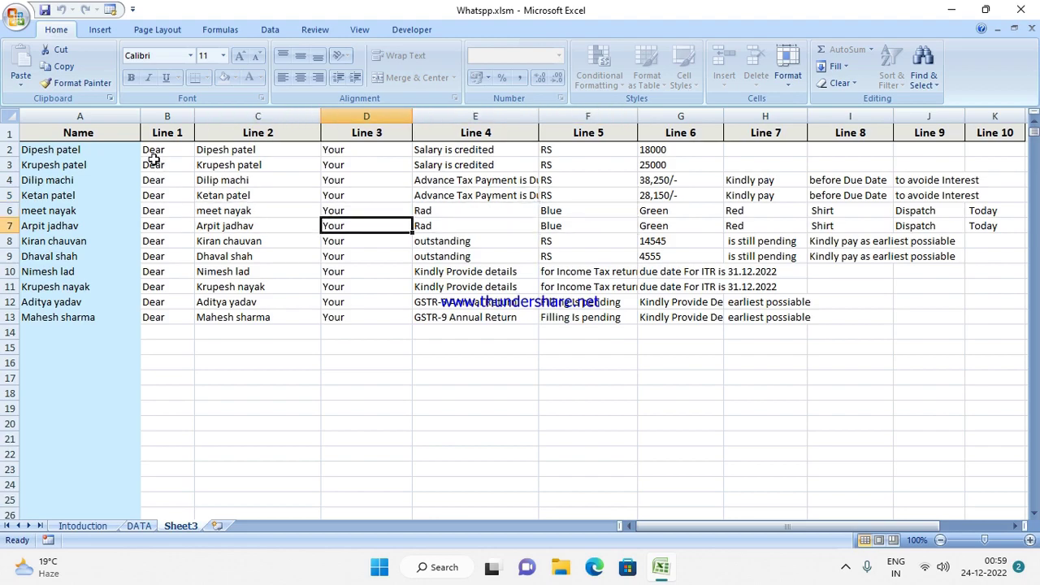
{"action": "key", "text": "Right"}
{"action": "key", "text": "Right"}
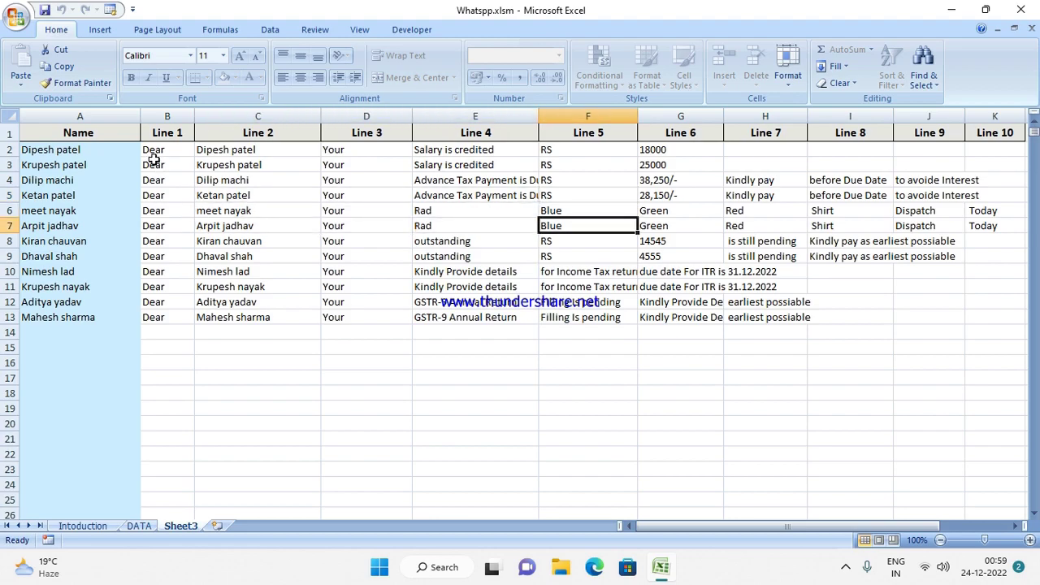
{"action": "key", "text": "Right"}
{"action": "key", "text": "Right"}
{"action": "key", "text": "Right"}
{"action": "key", "text": "Right"}
{"action": "key", "text": "Right"}
{"action": "key", "text": "Left"}
{"action": "key", "text": "Left"}
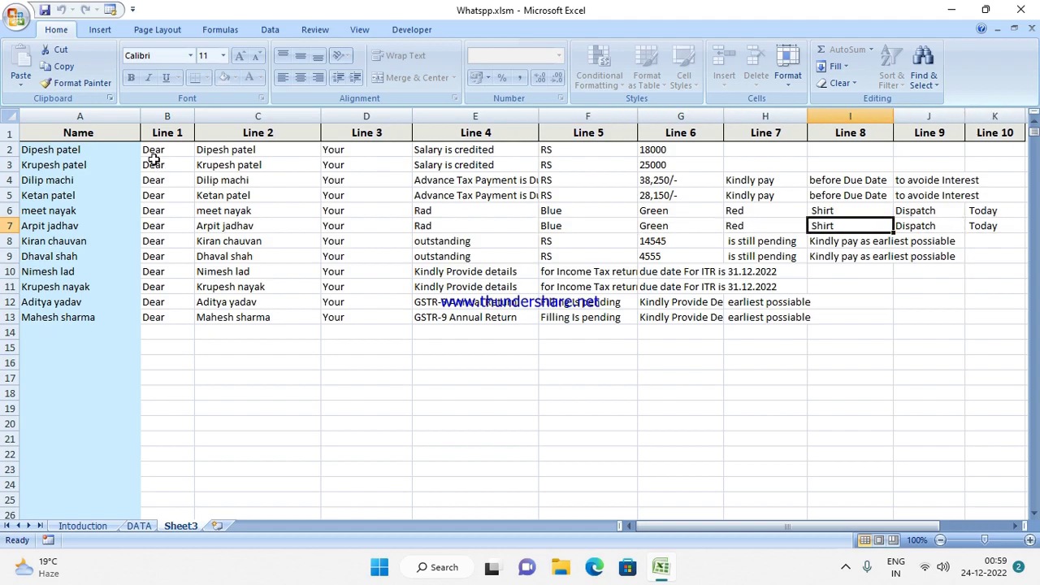
{"action": "key", "text": "Right"}
{"action": "key", "text": "Right"}
{"action": "key", "text": "Left"}
{"action": "key", "text": "Left"}
{"action": "key", "text": "Left"}
{"action": "key", "text": "Left"}
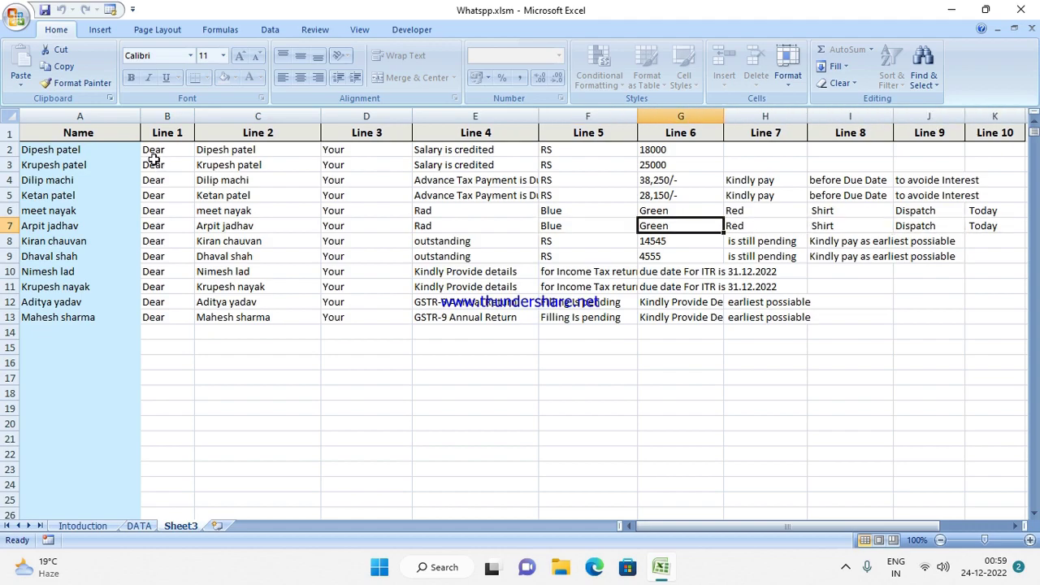
{"action": "key", "text": "Left"}
{"action": "key", "text": "Left"}
{"action": "key", "text": "Left"}
{"action": "key", "text": "Left"}
{"action": "key", "text": "Left"}
{"action": "key", "text": "Right"}
{"action": "key", "text": "Right"}
{"action": "key", "text": "Right"}
{"action": "key", "text": "Down"}
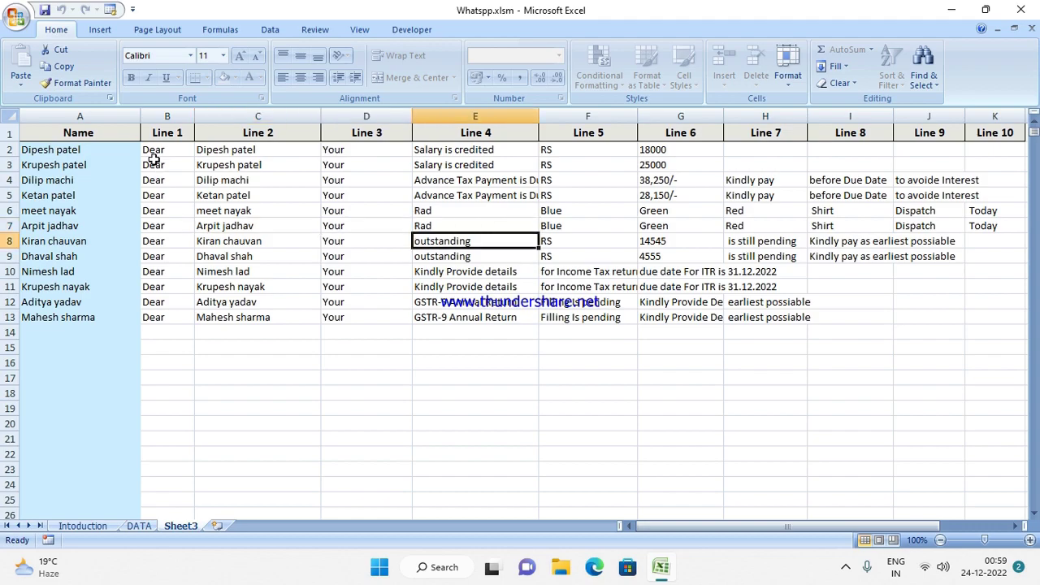
{"action": "key", "text": "Down"}
{"action": "key", "text": "Down"}
{"action": "key", "text": "Left"}
{"action": "key", "text": "Left"}
{"action": "key", "text": "Left"}
{"action": "key", "text": "Right"}
{"action": "key", "text": "Right"}
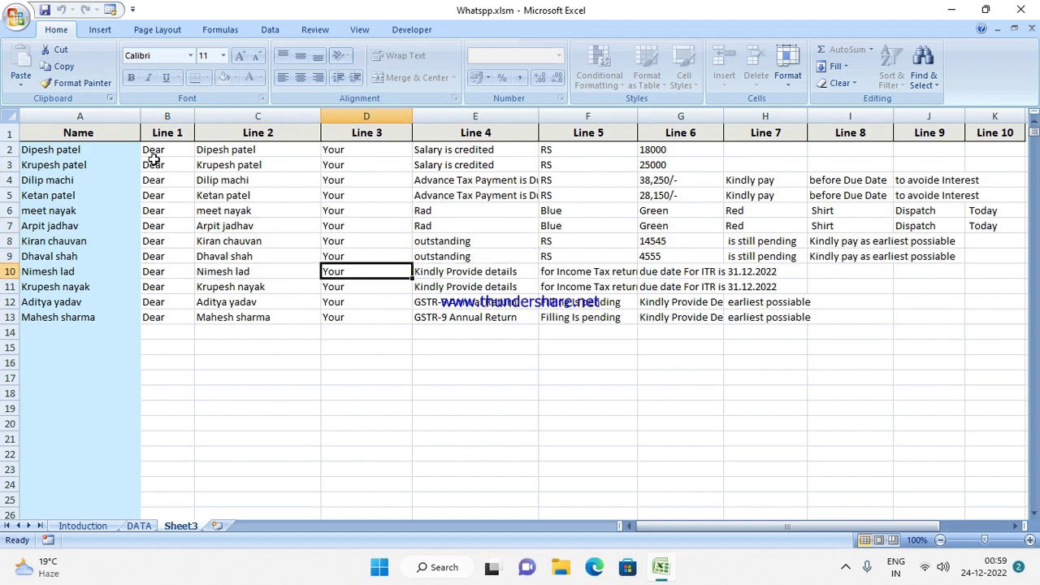
{"action": "key", "text": "Right"}
{"action": "key", "text": "Right"}
{"action": "key", "text": "Right"}
{"action": "key", "text": "Right"}
{"action": "key", "text": "Right"}
{"action": "key", "text": "Left"}
{"action": "key", "text": "Left"}
{"action": "key", "text": "Left"}
{"action": "key", "text": "Left"}
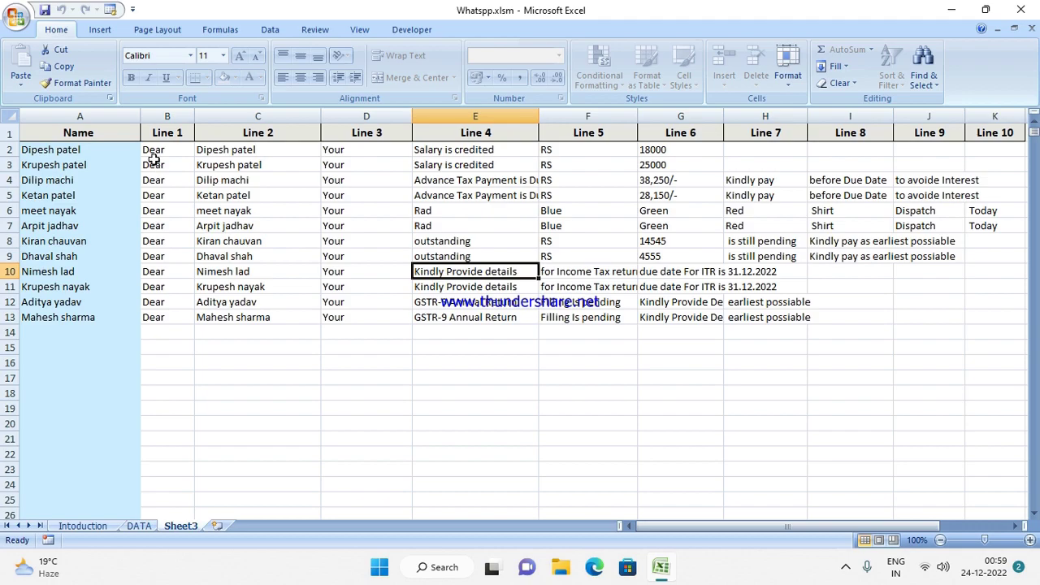
{"action": "key", "text": "Down"}
{"action": "key", "text": "Down"}
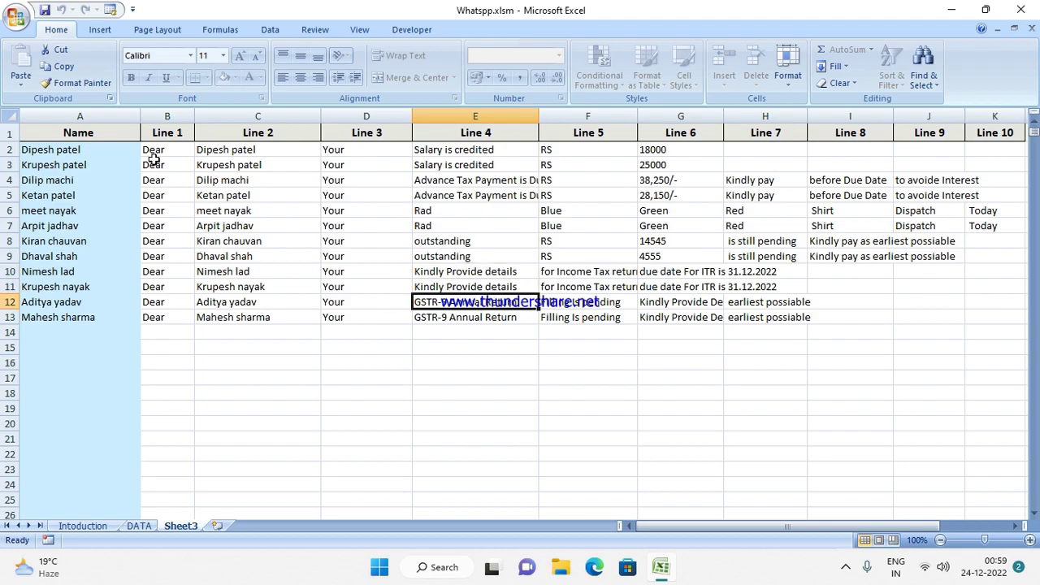
{"action": "key", "text": "Right"}
{"action": "key", "text": "Right"}
{"action": "key", "text": "Left"}
{"action": "key", "text": "Left"}
{"action": "key", "text": "Left"}
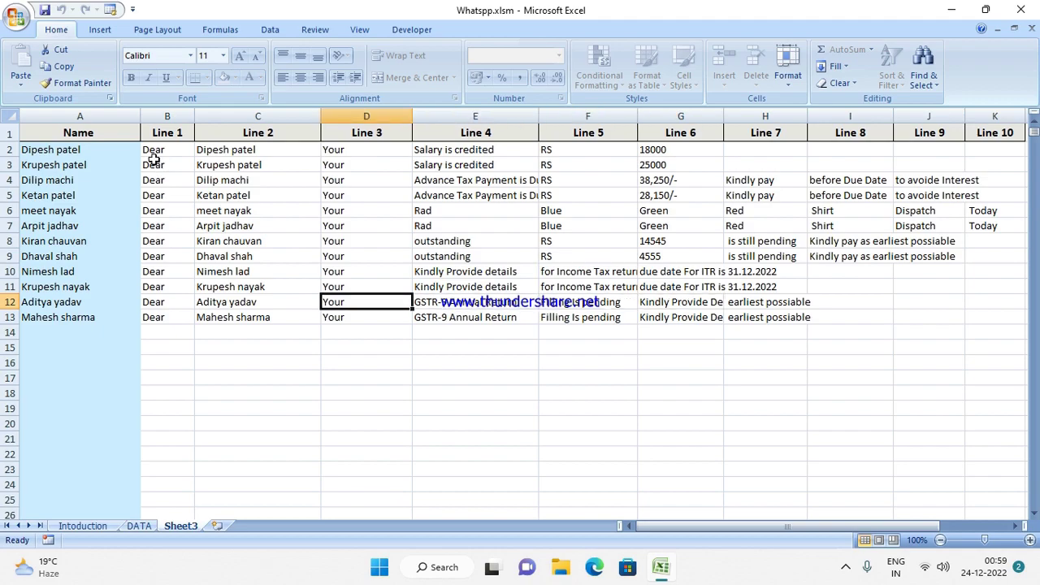
{"action": "key", "text": "Left"}
{"action": "key", "text": "Up"}
{"action": "key", "text": "Up"}
{"action": "key", "text": "Up"}
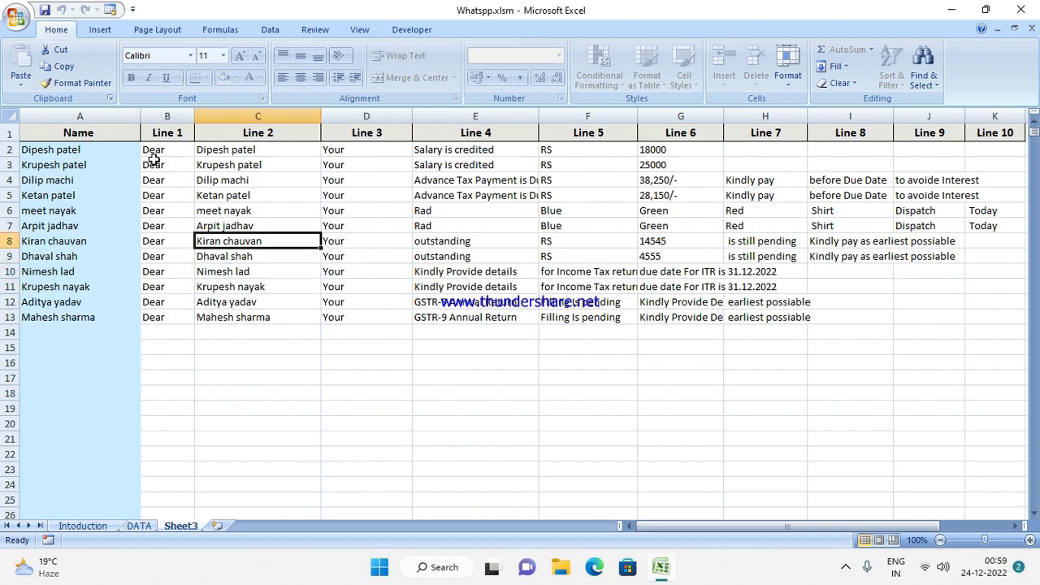
{"action": "key", "text": "Up"}
{"action": "key", "text": "Up"}
{"action": "key", "text": "Up"}
{"action": "key", "text": "Up"}
{"action": "key", "text": "Up"}
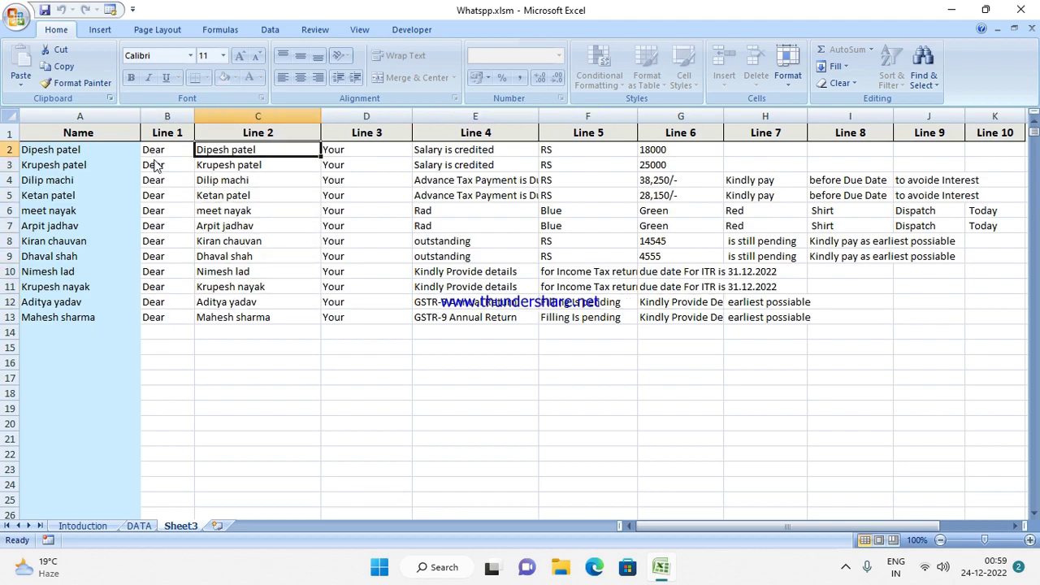
{"action": "key", "text": "Left"}
{"action": "key", "text": "Right"}
- Replace C2's typed name with a formula pointing to the name in A2
{"action": "key", "text": "Delete"}
{"action": "type", "text": "="}
{"action": "key", "text": "Left"}
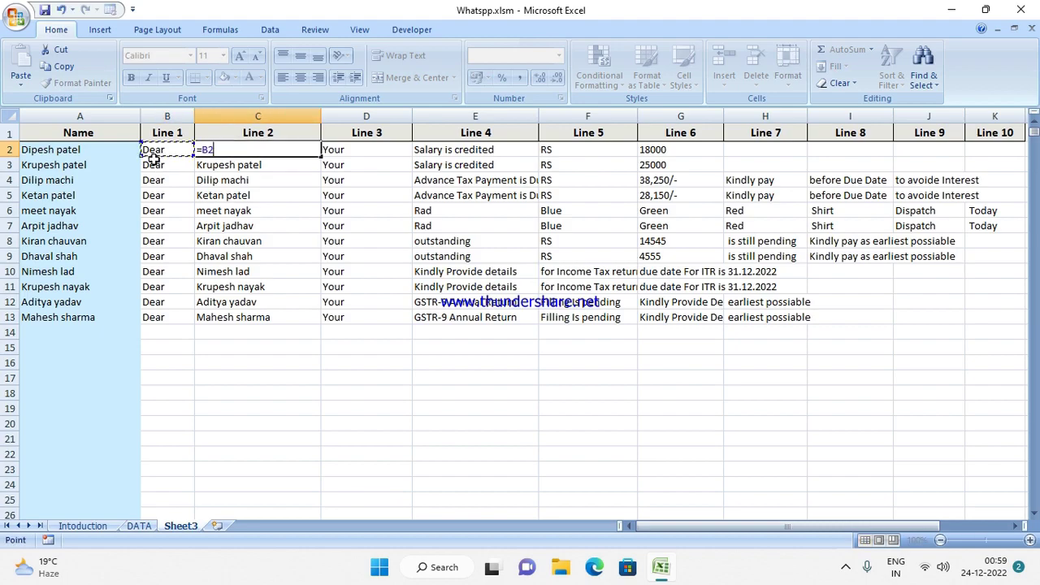
{"action": "key", "text": "Left"}
{"action": "key", "text": "Return"}
- Compare C2 with the names in the rows below it in column C
{"action": "key", "text": "Up"}
{"action": "key", "text": "Down"}
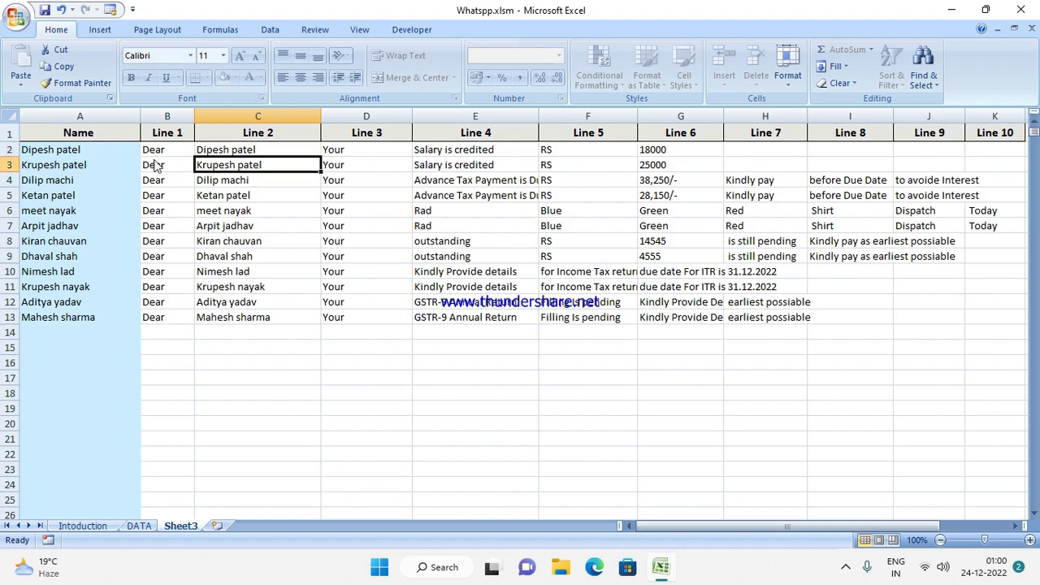
{"action": "key", "text": "Down"}
{"action": "key", "text": "Down"}
{"action": "key", "text": "Down"}
{"action": "key", "text": "Up"}
{"action": "key", "text": "Up"}
{"action": "key", "text": "Up"}
{"action": "key", "text": "Up"}
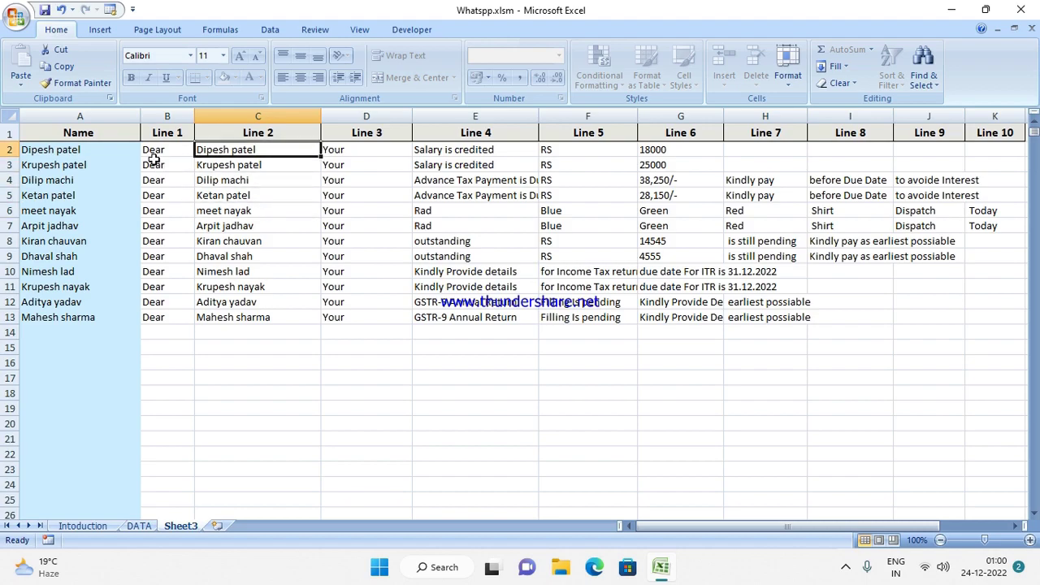
{"action": "key", "text": "Down"}
{"action": "key", "text": "Down"}
{"action": "key", "text": "Down"}
{"action": "key", "text": "Up"}
{"action": "key", "text": "Up"}
{"action": "key", "text": "Up"}
{"action": "key", "text": "Down"}
{"action": "key", "text": "Up"}
{"action": "key", "text": "Up"}
{"action": "key", "text": "Down"}
{"action": "key", "text": "Down"}
{"action": "key", "text": "Down"}
{"action": "key", "text": "Up"}
{"action": "key", "text": "Up"}
- Review the message pieces across rows 2 and 3, including 'Dear' and 'Salary is credited'
{"action": "key", "text": "Left"}
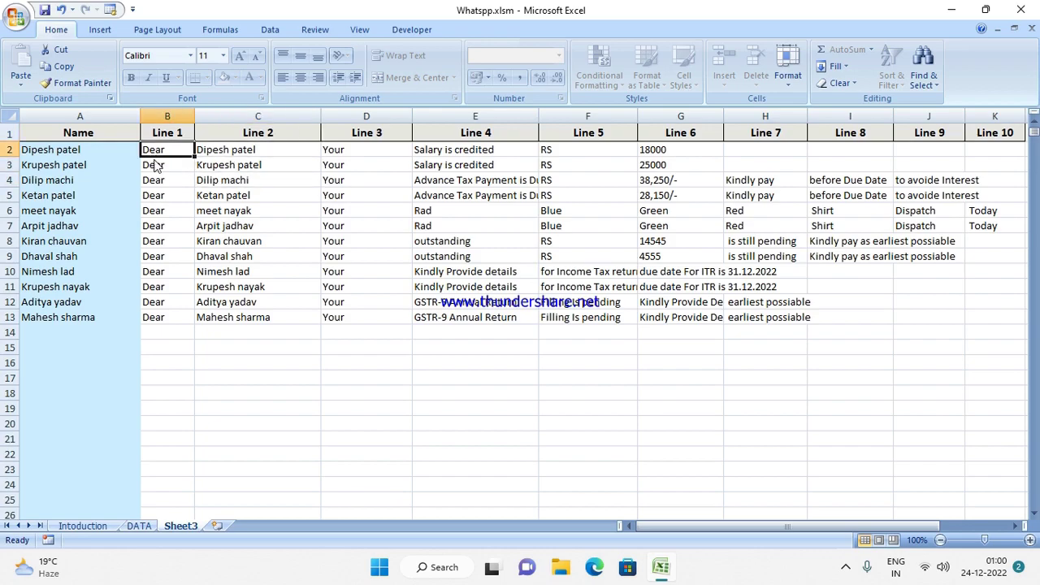
{"action": "key", "text": "Right"}
{"action": "key", "text": "Left"}
{"action": "key", "text": "Right"}
{"action": "key", "text": "Right"}
{"action": "key", "text": "Right"}
{"action": "key", "text": "Right"}
{"action": "key", "text": "Right"}
{"action": "key", "text": "Left"}
{"action": "key", "text": "Left"}
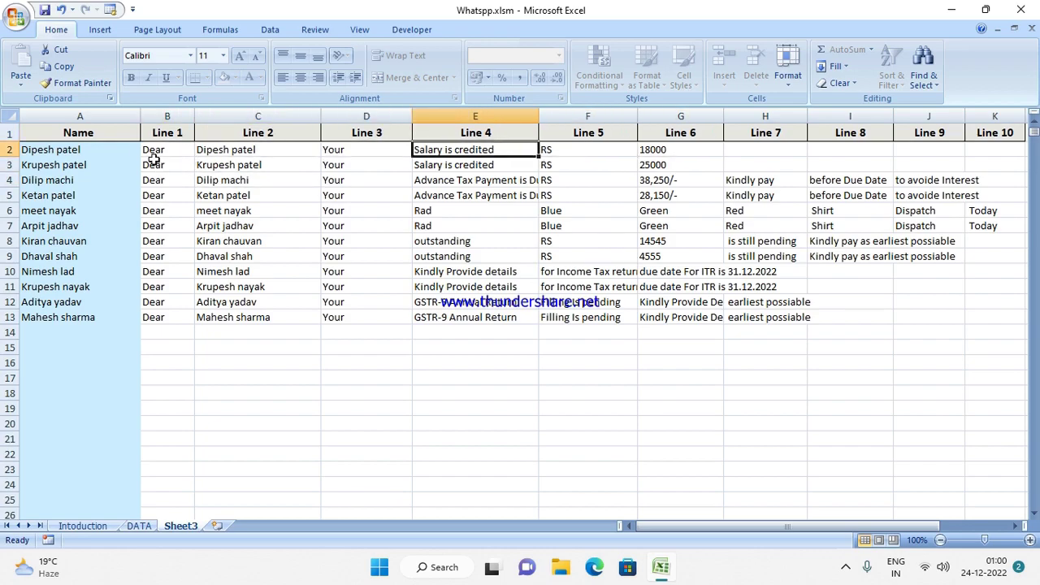
{"action": "key", "text": "Right"}
{"action": "key", "text": "Right"}
{"action": "key", "text": "Right"}
{"action": "key", "text": "Right"}
{"action": "key", "text": "Down"}
{"action": "key", "text": "Left"}
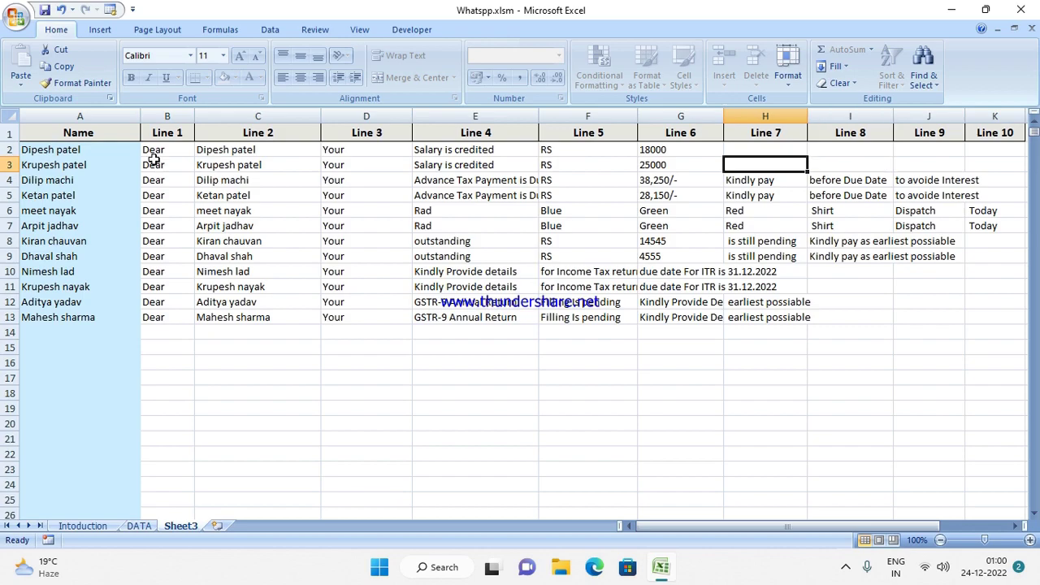
{"action": "key", "text": "Left"}
{"action": "key", "text": "Left"}
{"action": "key", "text": "Left"}
{"action": "key", "text": "Down"}
{"action": "key", "text": "Down"}
{"action": "key", "text": "Down"}
{"action": "key", "text": "Down"}
{"action": "key", "text": "Down"}
{"action": "key", "text": "Down"}
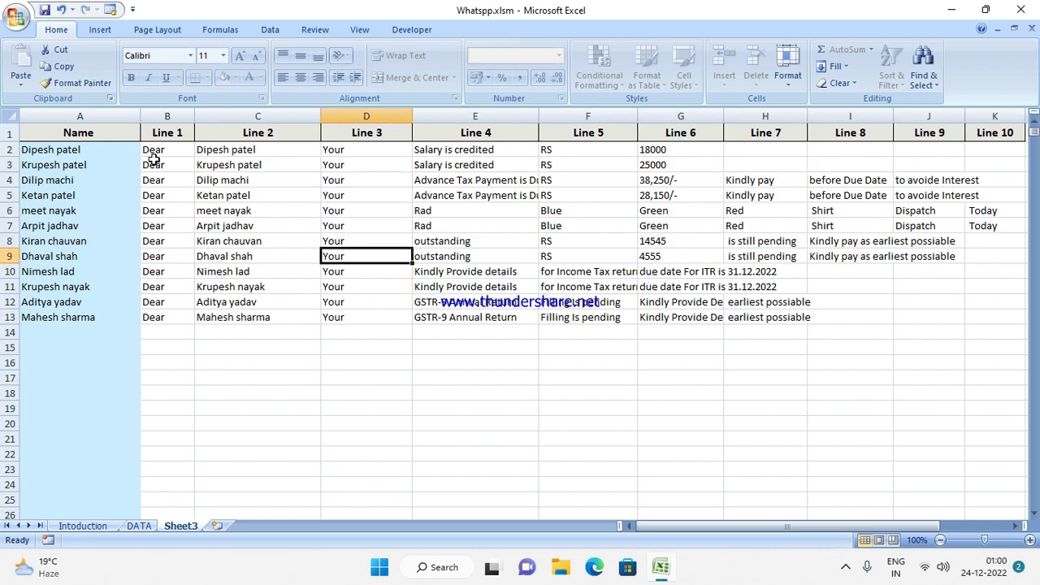
{"action": "key", "text": "Down"}
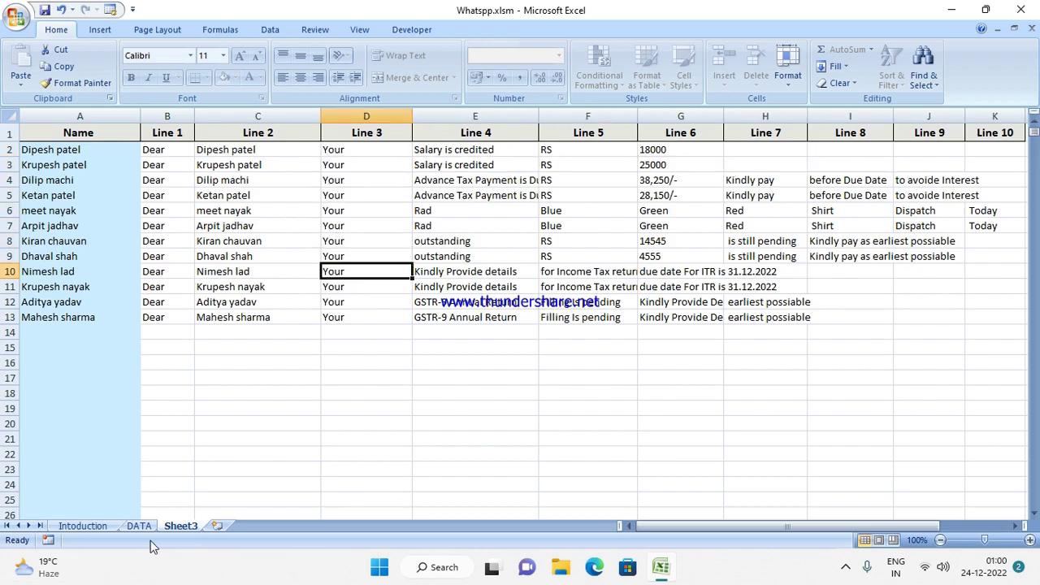
- On the DATA sheet, inspect several contacts' combined messages
{"action": "left_click", "coordinate": [139, 526]}
{"action": "left_click", "coordinate": [347, 294]}
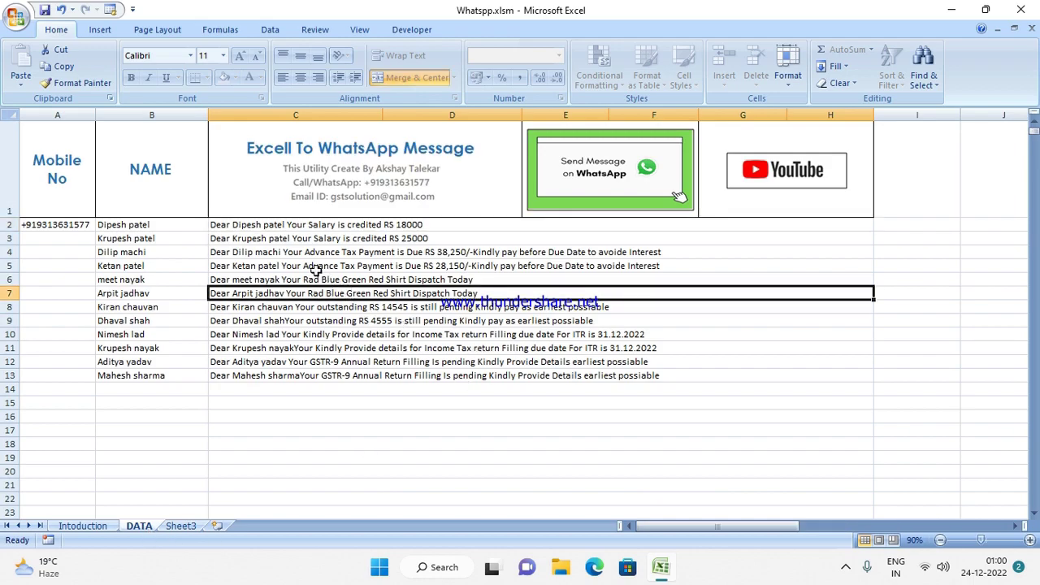
{"action": "left_click", "coordinate": [306, 225]}
{"action": "left_click", "coordinate": [425, 240]}
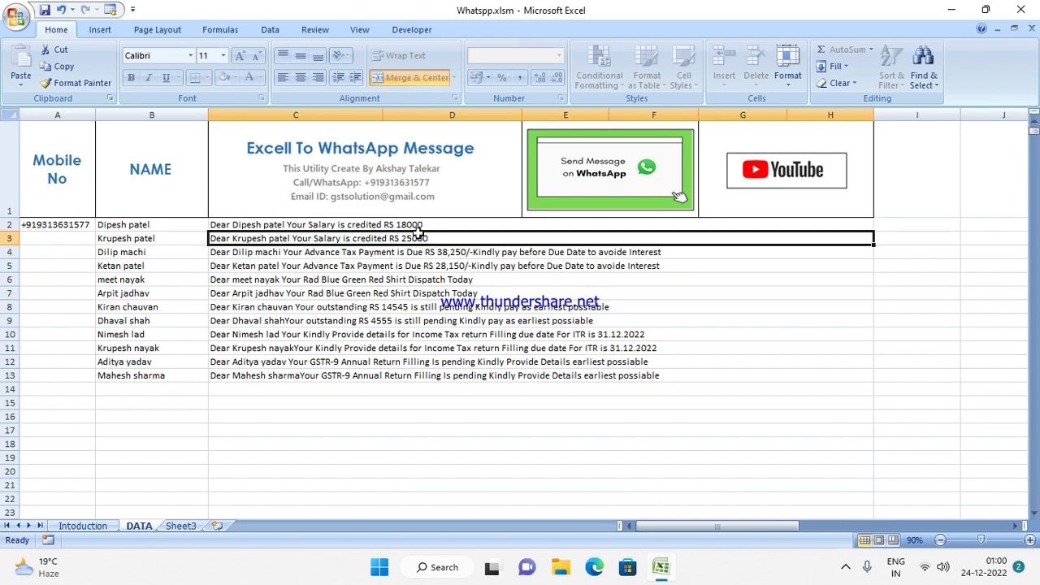
{"action": "left_click", "coordinate": [467, 262]}
{"action": "left_click", "coordinate": [485, 278]}
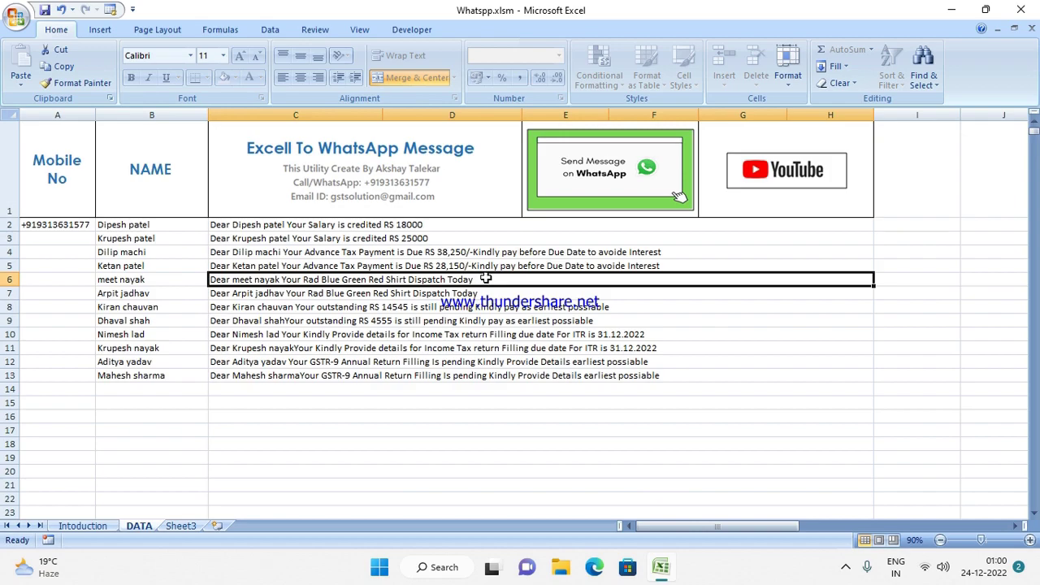
- Step through the remaining messages to the last row, then switch to Sheet3 with Ctrl+Page Down
{"action": "key", "text": "Down"}
{"action": "key", "text": "Down"}
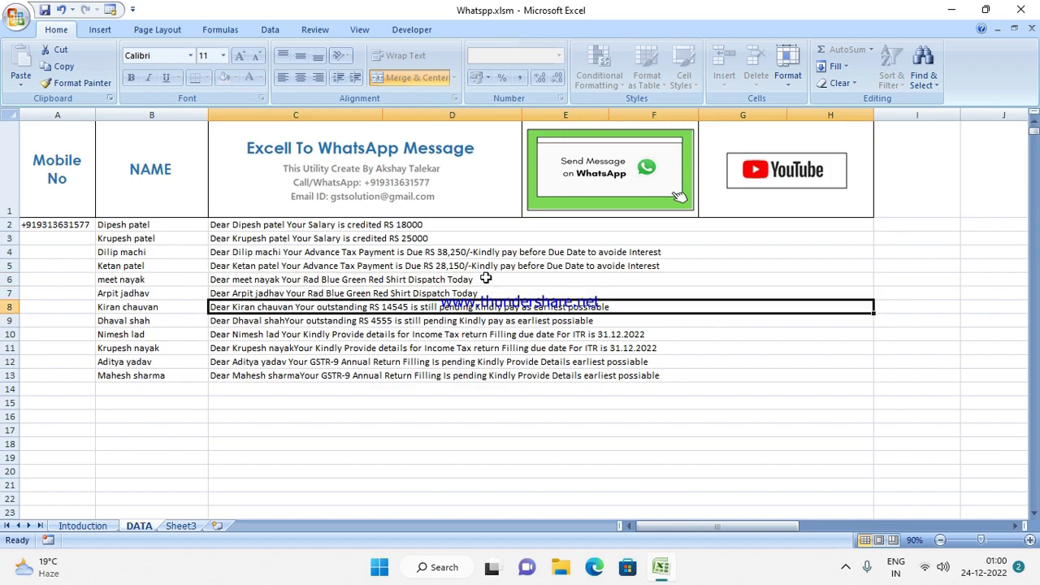
{"action": "key", "text": "Down"}
{"action": "key", "text": "Down"}
{"action": "key", "text": "Down"}
{"action": "key", "text": "Down"}
{"action": "key", "text": "Down"}
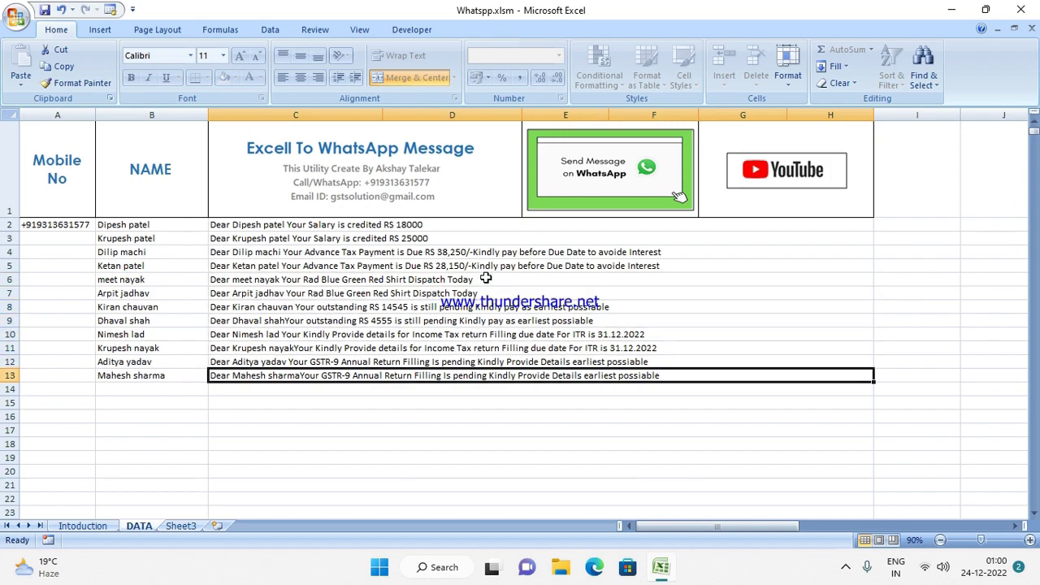
{"action": "key", "text": "Up"}
{"action": "key", "text": "Up"}
{"action": "key", "text": "Down"}
{"action": "key", "text": "Down"}
{"action": "key", "text": "Up"}
{"action": "key", "text": "Up"}
{"action": "key", "text": "Delete"}
{"action": "key", "text": "Return"}
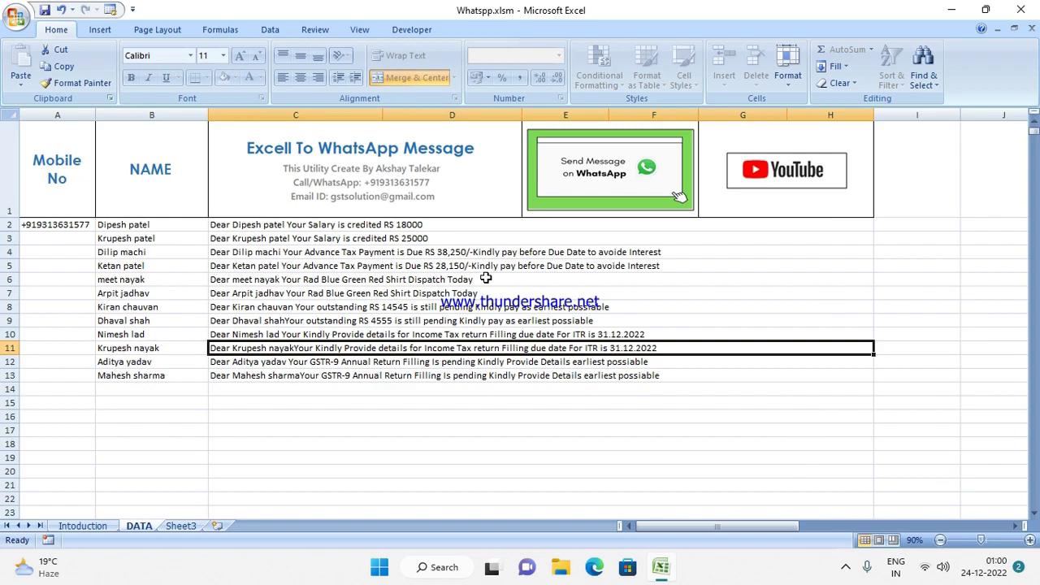
{"action": "key", "text": "ctrl+Page_Down"}
{"action": "key", "text": "Right"}
{"action": "key", "text": "Right"}
{"action": "key", "text": "Right"}
{"action": "key", "text": "Right"}
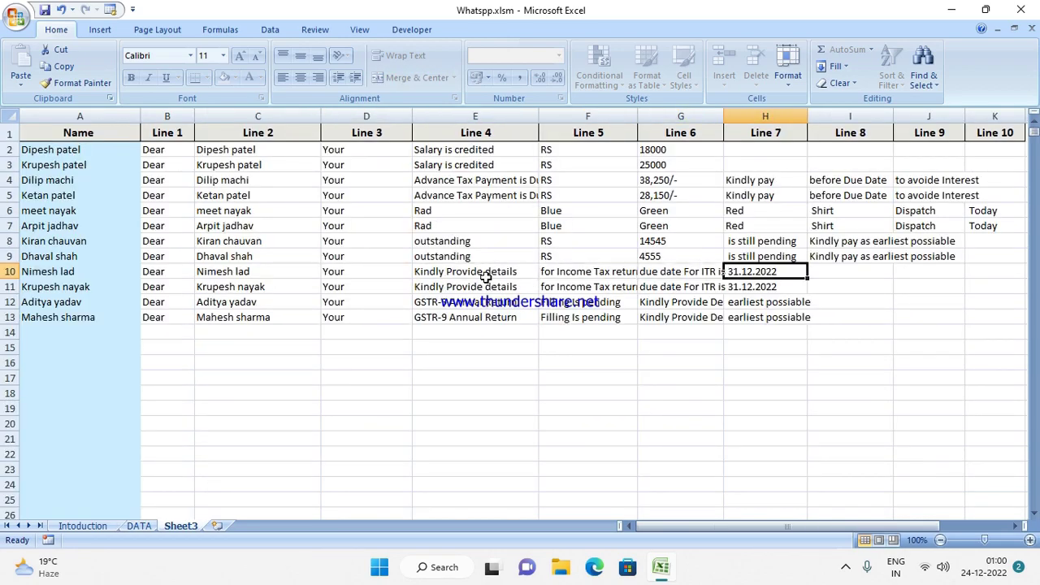
{"action": "key", "text": "Right"}
{"action": "key", "text": "Right"}
{"action": "key", "text": "Up"}
{"action": "key", "text": "Up"}
{"action": "key", "text": "Up"}
{"action": "key", "text": "Right"}
{"action": "key", "text": "Right"}
{"action": "key", "text": "Left"}
{"action": "key", "text": "Left"}
{"action": "key", "text": "Left"}
{"action": "key", "text": "Left"}
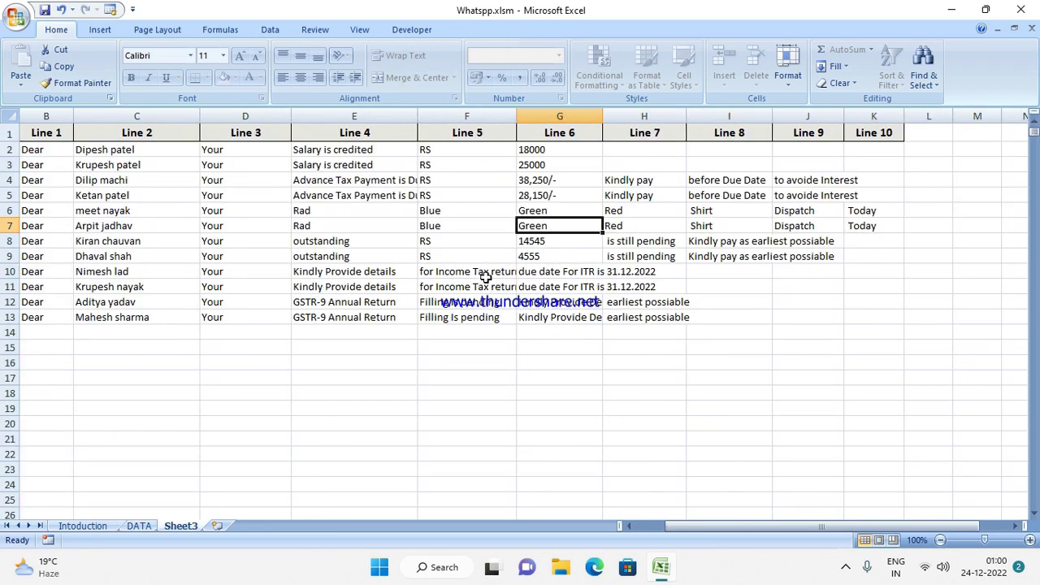
{"action": "key", "text": "Left"}
{"action": "key", "text": "Left"}
{"action": "key", "text": "Left"}
{"action": "key", "text": "Left"}
{"action": "key", "text": "Left"}
{"action": "key", "text": "Up"}
{"action": "key", "text": "Up"}
{"action": "key", "text": "Up"}
{"action": "key", "text": "Right"}
{"action": "key", "text": "Up"}
{"action": "key", "text": "Up"}
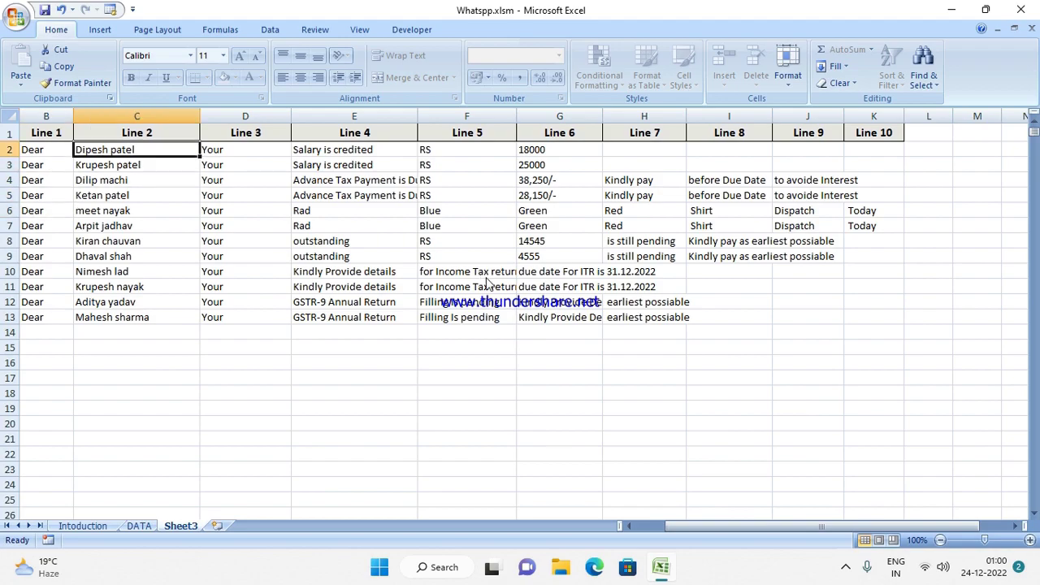
{"action": "key", "text": "Right"}
{"action": "key", "text": "Right"}
{"action": "key", "text": "Right"}
{"action": "key", "text": "Right"}
{"action": "key", "text": "Right"}
{"action": "key", "text": "Right"}
{"action": "key", "text": "Down"}
{"action": "key", "text": "Left"}
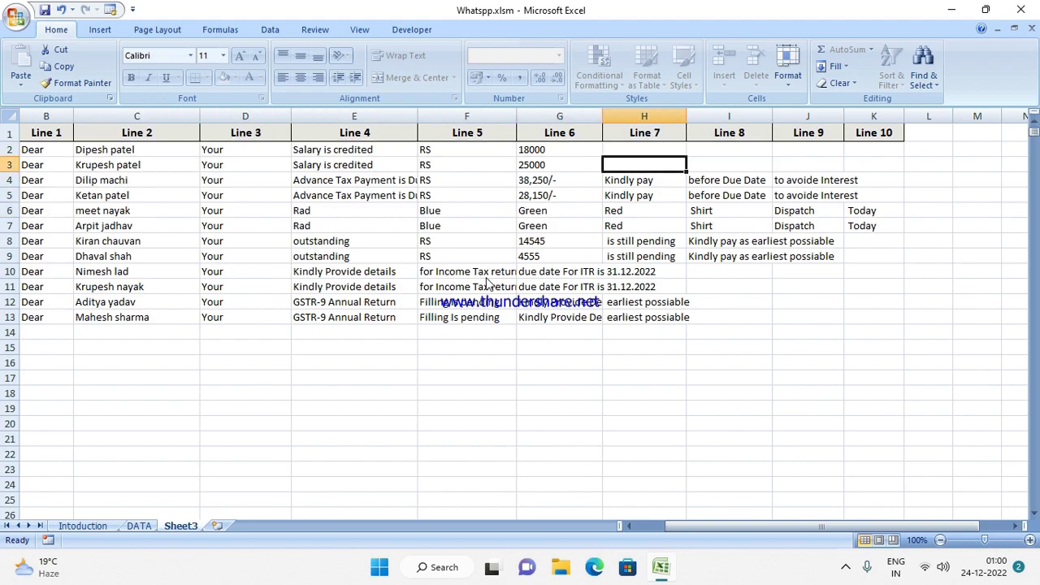
{"action": "key", "text": "Left"}
{"action": "key", "text": "Left"}
{"action": "key", "text": "Left"}
{"action": "key", "text": "Left"}
{"action": "key", "text": "Left"}
{"action": "key", "text": "Down"}
{"action": "key", "text": "Down"}
{"action": "key", "text": "Down"}
{"action": "key", "text": "Down"}
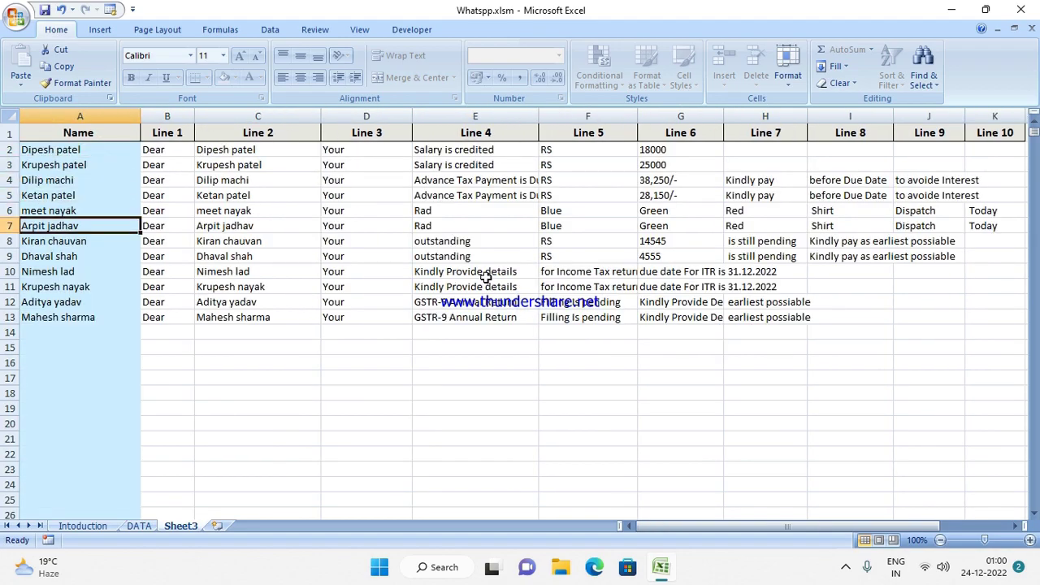
{"action": "key", "text": "Down"}
{"action": "key", "text": "Down"}
{"action": "key", "text": "Down"}
{"action": "key", "text": "Down"}
{"action": "key", "text": "Down"}
{"action": "key", "text": "Down"}
{"action": "key", "text": "Right"}
{"action": "key", "text": "Right"}
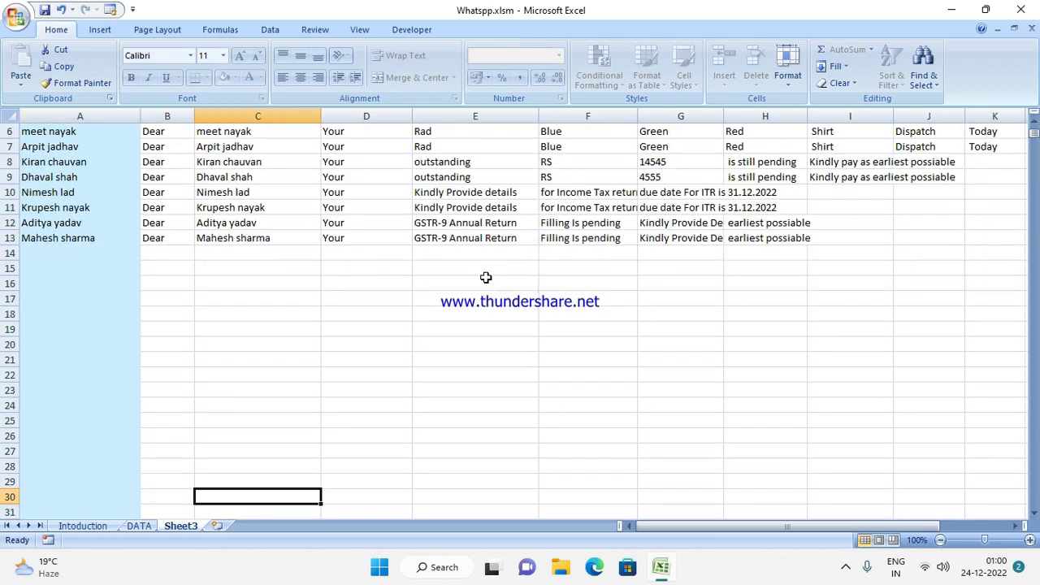
{"action": "key", "text": "Up"}
{"action": "key", "text": "Up"}
{"action": "key", "text": "Up"}
{"action": "key", "text": "Up"}
{"action": "key", "text": "Up"}
{"action": "key", "text": "Up"}
{"action": "key", "text": "Left"}
{"action": "key", "text": "Left"}
{"action": "key", "text": "Up"}
{"action": "key", "text": "ctrl+Page_Up"}
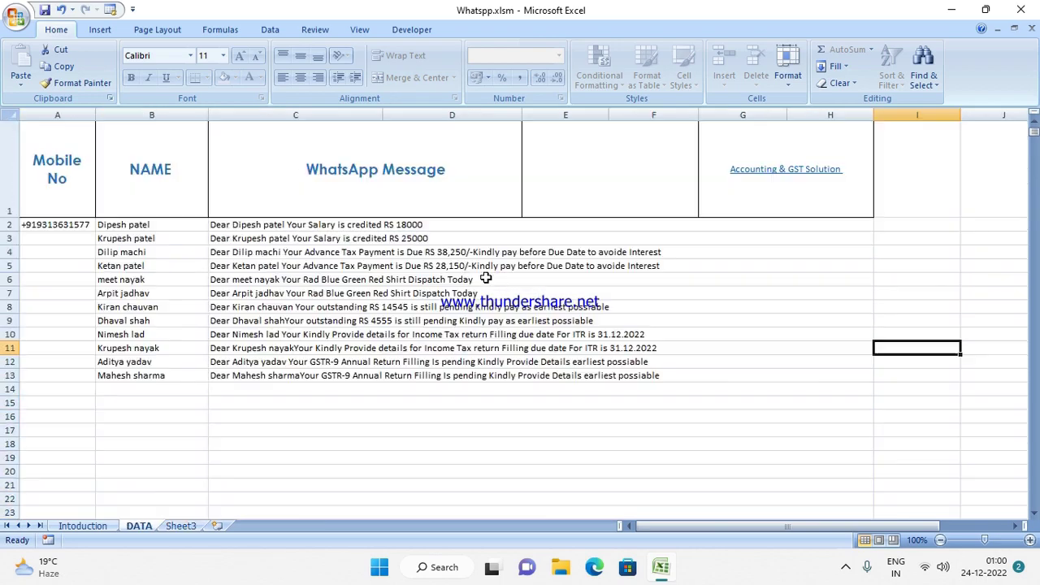
{"action": "key", "text": "Down"}
{"action": "key", "text": "Down"}
{"action": "key", "text": "Down"}
{"action": "key", "text": "Left"}
{"action": "key", "text": "Left"}
{"action": "key", "text": "Left"}
{"action": "key", "text": "Right"}
{"action": "key", "text": "Right"}
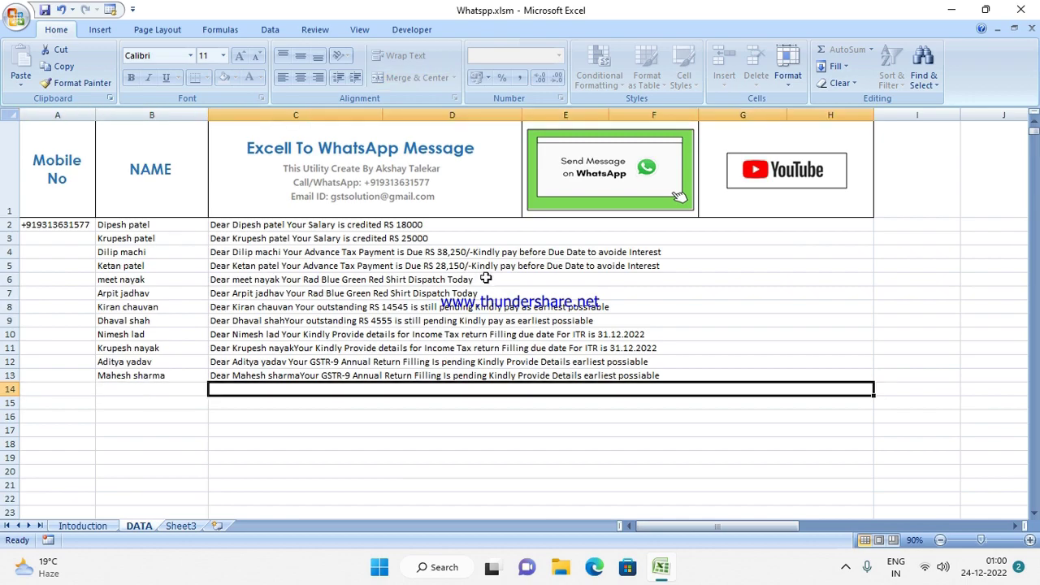
{"action": "key", "text": "ctrl+Page_Down"}
{"action": "key", "text": "Up"}
{"action": "key", "text": "Up"}
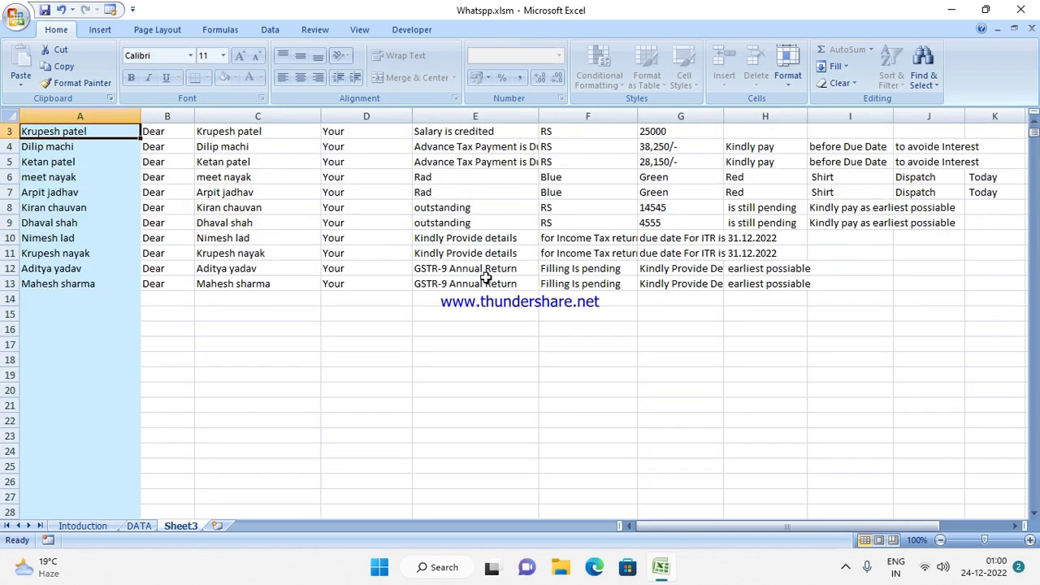
{"action": "key", "text": "ctrl+Page_Up"}
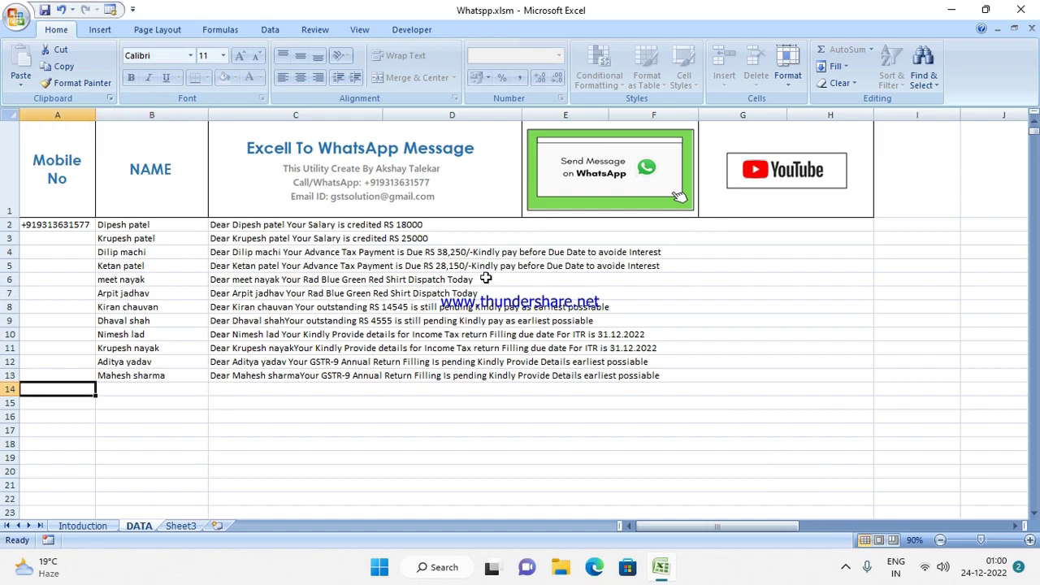
{"action": "key", "text": "Up"}
{"action": "key", "text": "Up"}
{"action": "key", "text": "Up"}
{"action": "key", "text": "Up"}
{"action": "key", "text": "Right"}
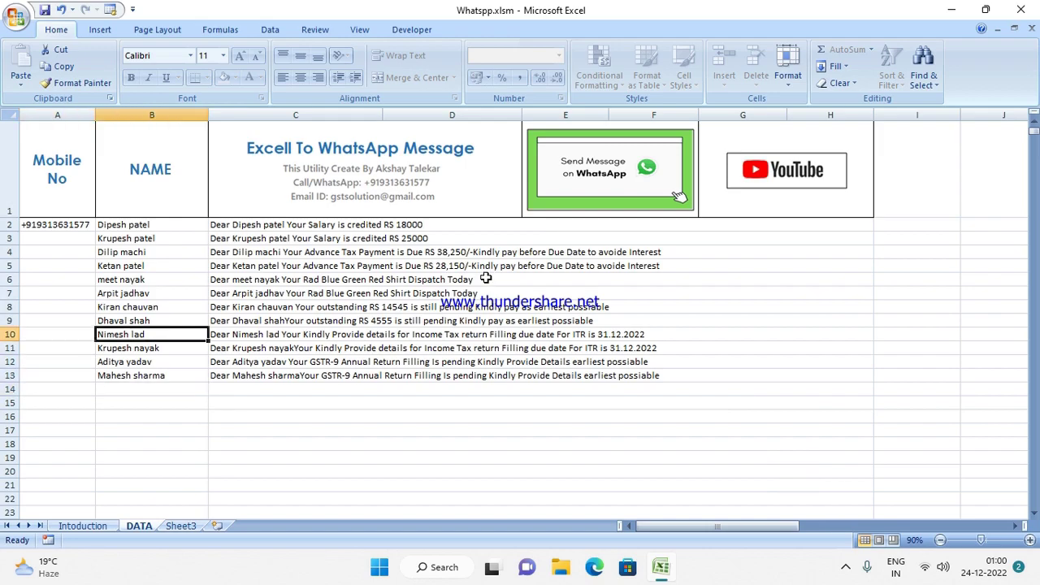
{"action": "key", "text": "Left"}
{"action": "key", "text": "Right"}
{"action": "key", "text": "ctrl+Page_Down"}
{"action": "key", "text": "ctrl+Home"}
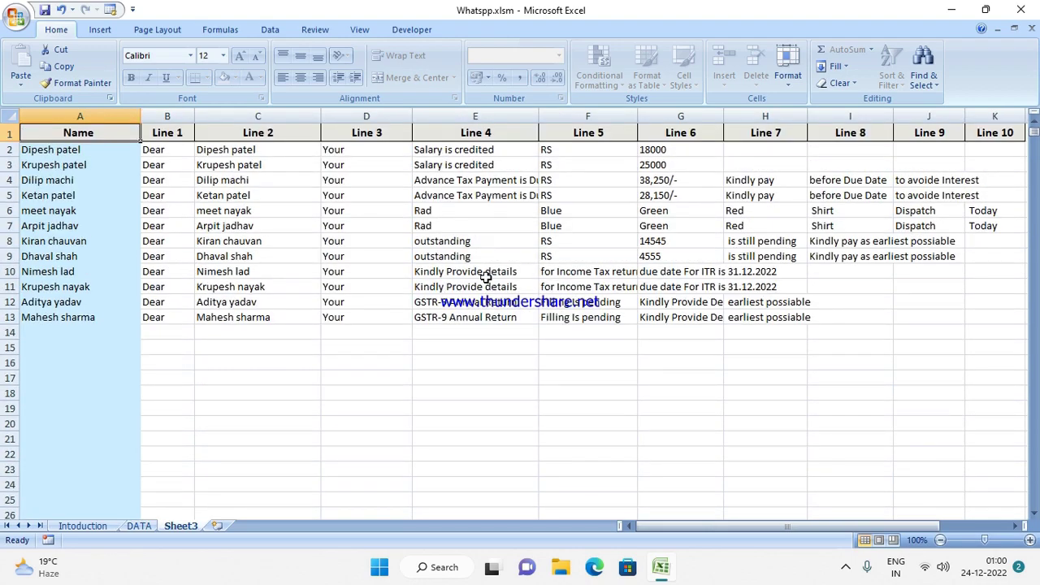
{"action": "key", "text": "Down"}
{"action": "key", "text": "Right"}
{"action": "key", "text": "Right"}
{"action": "key", "text": "Left"}
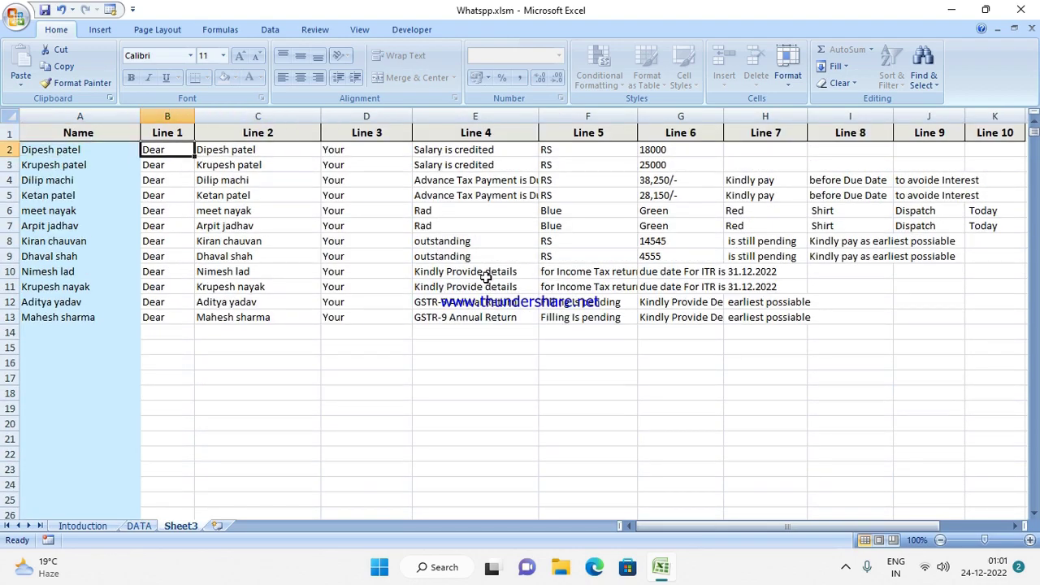
{"action": "key", "text": "Left"}
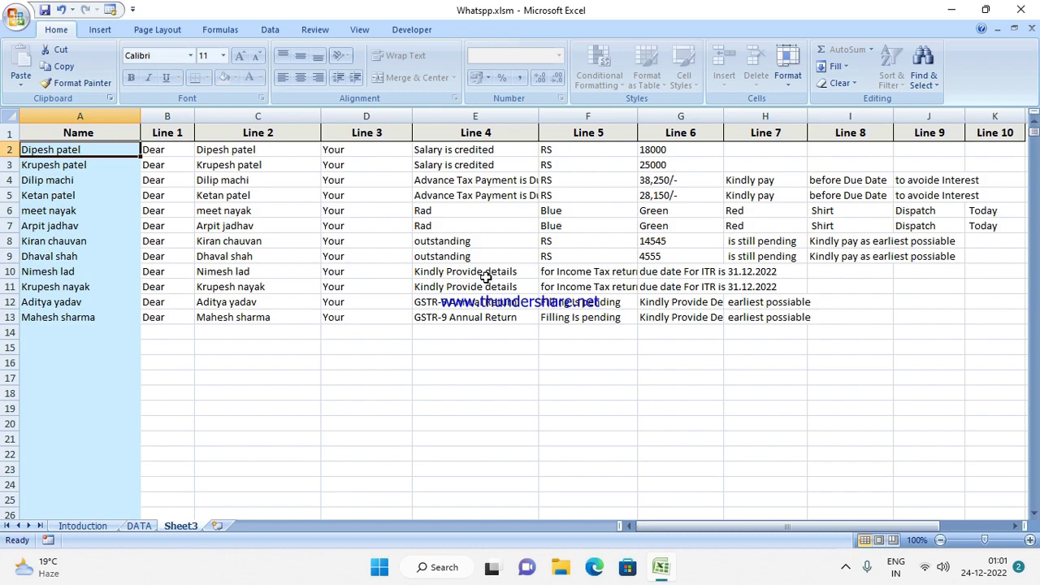
{"action": "key", "text": "Right"}
{"action": "key", "text": "Up"}
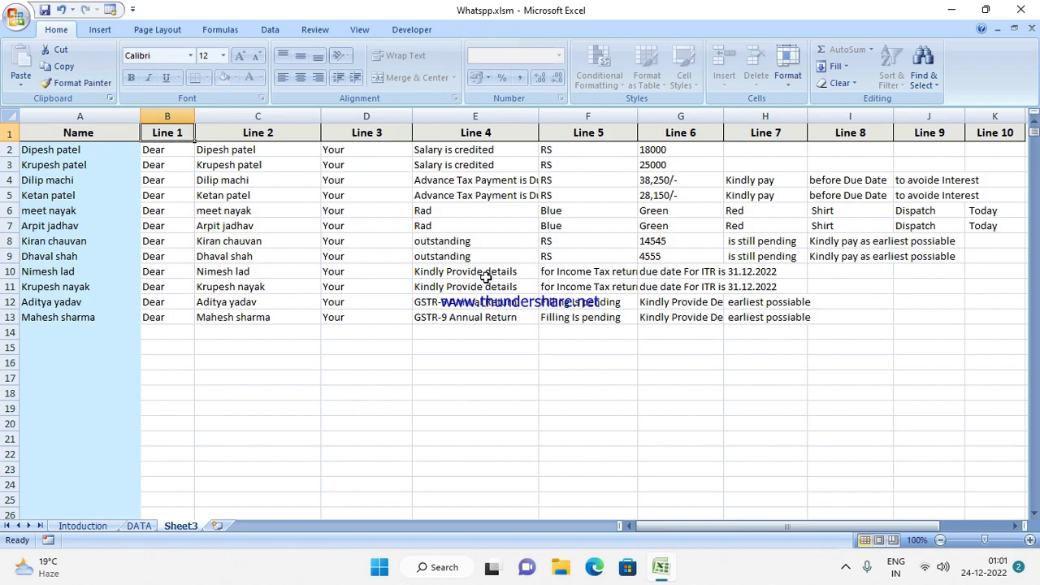
{"action": "key", "text": "Right"}
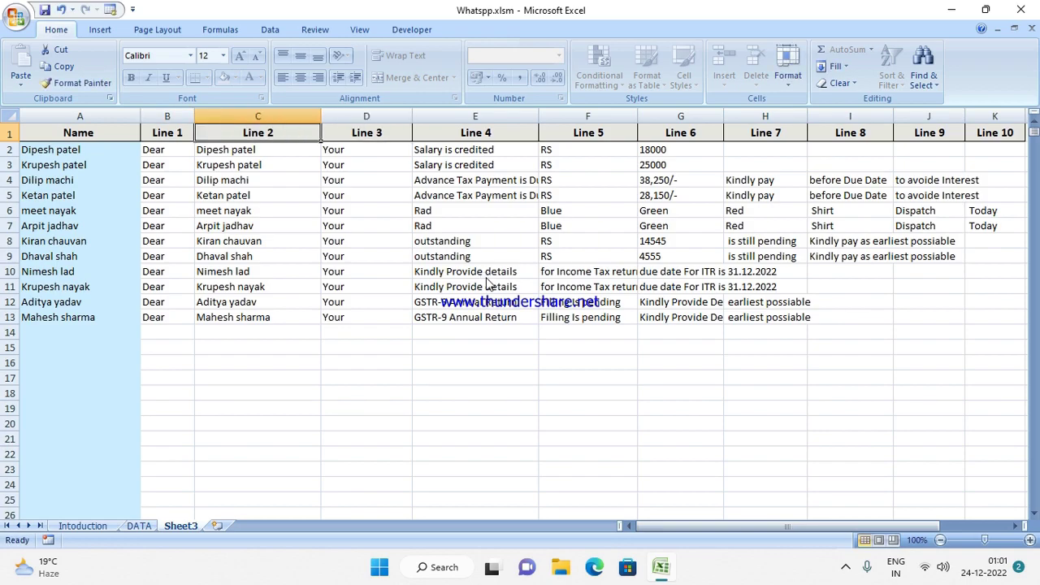
{"action": "key", "text": "F2"}
{"action": "key", "text": "BackSpace"}
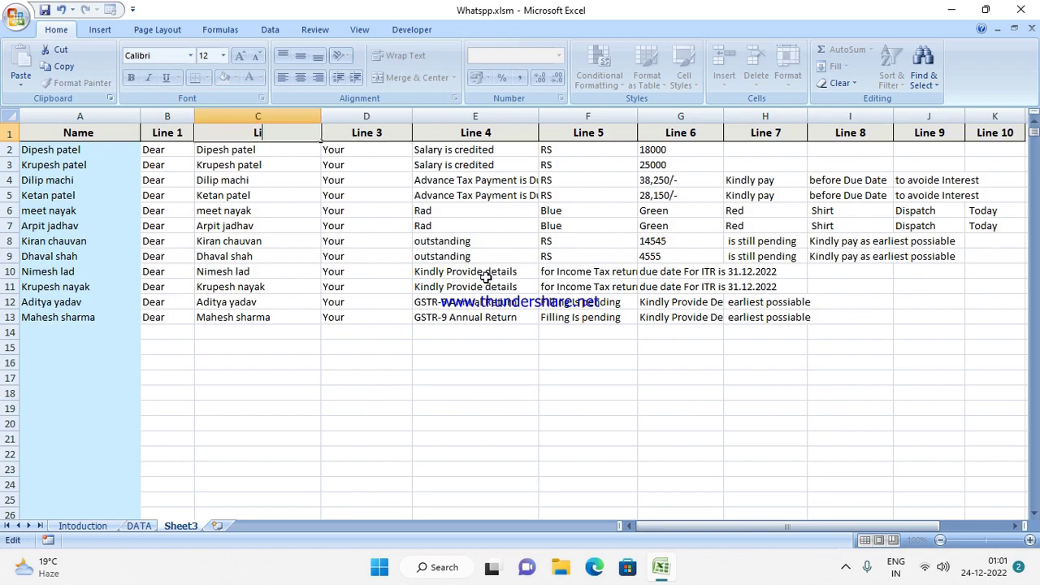
{"action": "key", "text": "BackSpace"}
{"action": "key", "text": "BackSpace"}
{"action": "type", "text": "name"}
{"action": "key", "text": "Return"}
{"action": "key", "text": "Up"}
{"action": "key", "text": "ctrl+z"}
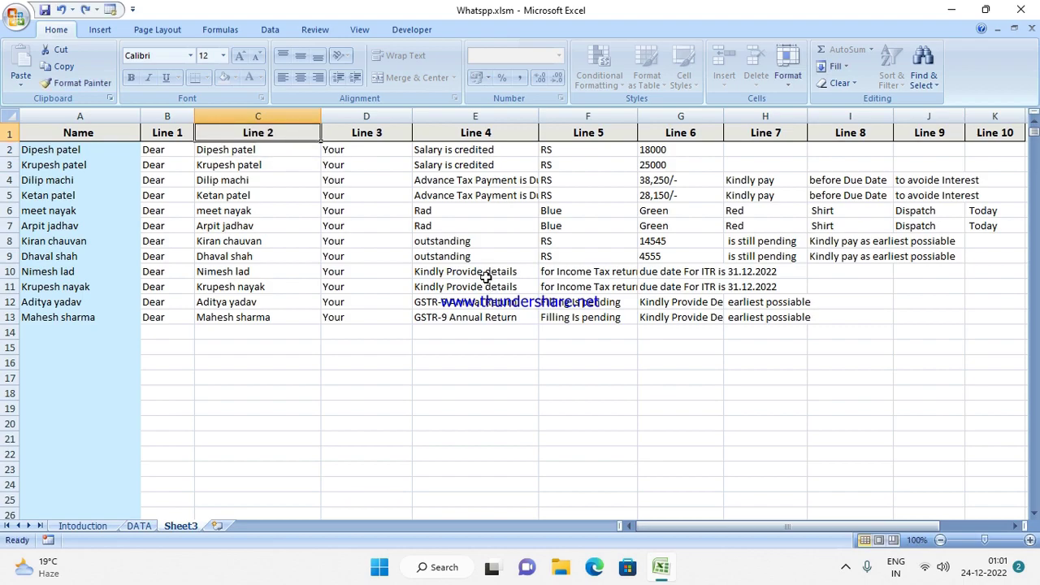
{"action": "key", "text": "Right"}
{"action": "key", "text": "Right"}
{"action": "key", "text": "Right"}
{"action": "key", "text": "Right"}
{"action": "key", "text": "Right"}
{"action": "key", "text": "Right"}
{"action": "key", "text": "Right"}
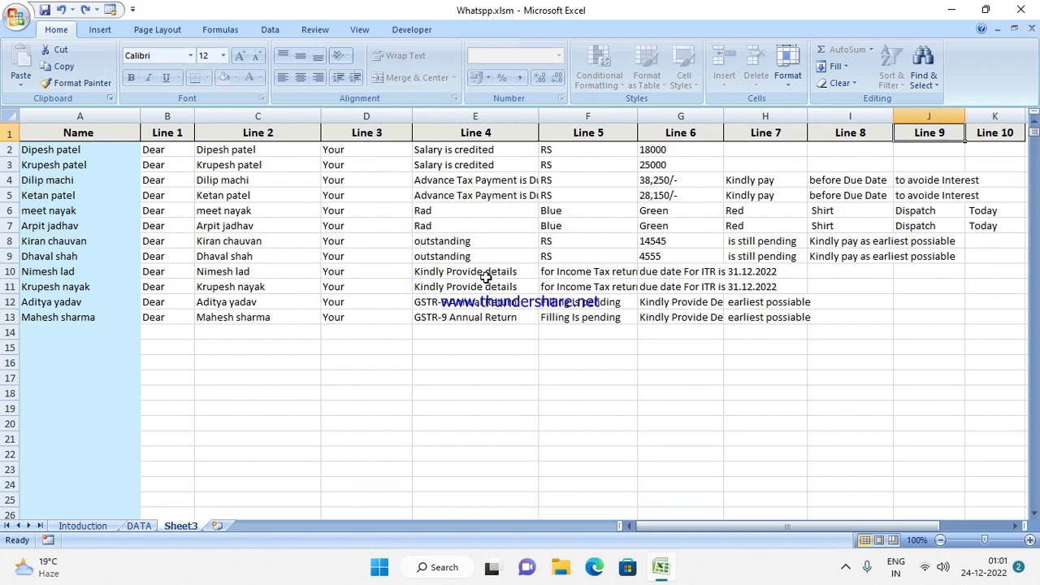
{"action": "key", "text": "Left"}
{"action": "key", "text": "Left"}
{"action": "key", "text": "Left"}
{"action": "key", "text": "Left"}
{"action": "key", "text": "Left"}
- Return to the DATA sheet and check message rows 16 and 11
{"action": "key", "text": "ctrl+Page_Up"}
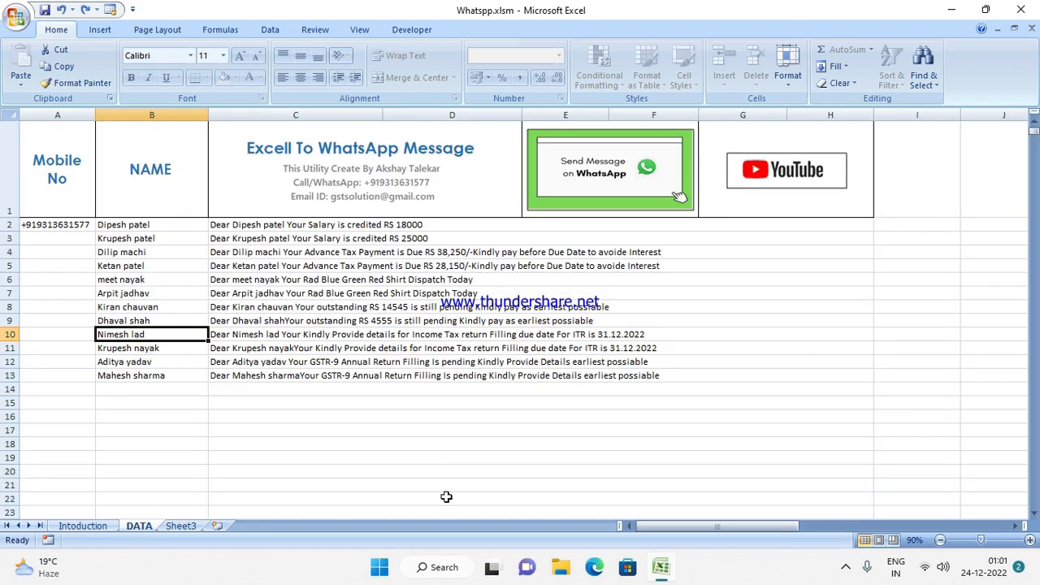
{"action": "left_click", "coordinate": [448, 417]}
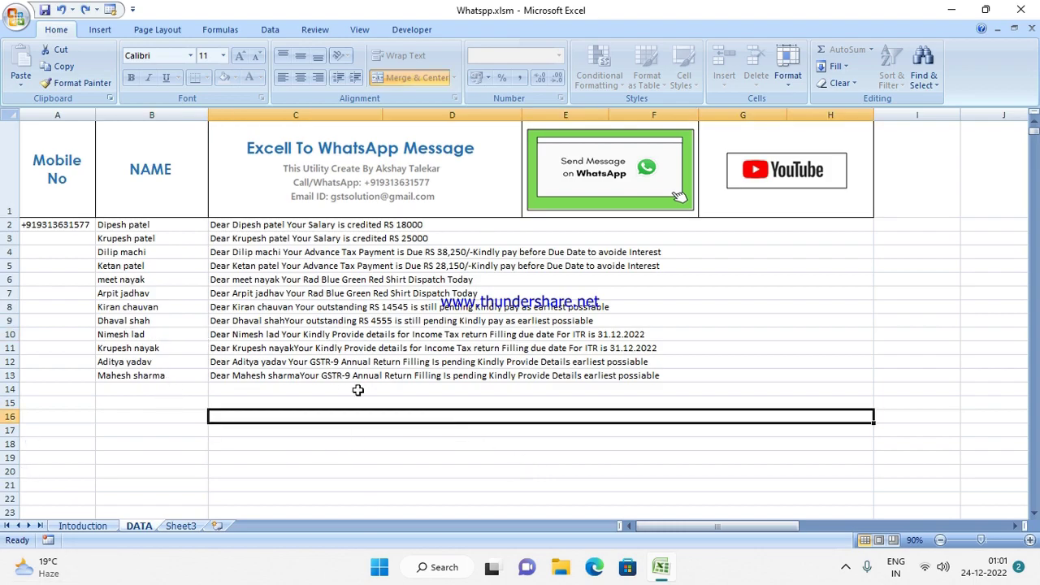
{"action": "left_click", "coordinate": [516, 348]}
- Launch WhatsApp Desktop from its desktop shortcut
{"action": "scroll", "coordinate": [779, 398], "scroll_direction": "down", "scroll_amount": 1}
{"action": "scroll", "coordinate": [750, 295], "scroll_direction": "up", "scroll_amount": 1}
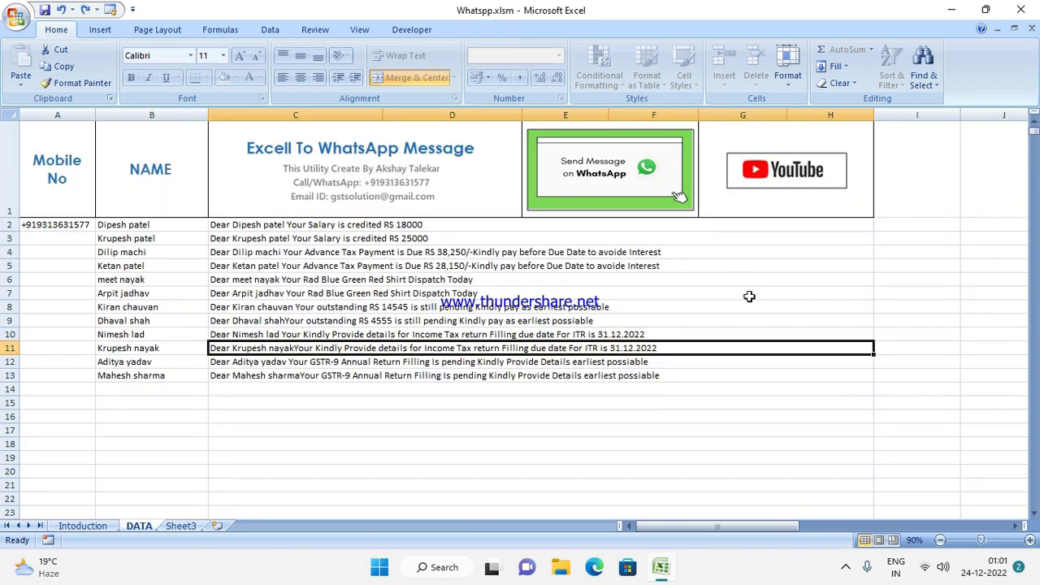
{"action": "scroll", "coordinate": [650, 271], "scroll_direction": "down", "scroll_amount": 3}
{"action": "scroll", "coordinate": [648, 271], "scroll_direction": "down", "scroll_amount": 6}
{"action": "scroll", "coordinate": [731, 270], "scroll_direction": "up", "scroll_amount": 9}
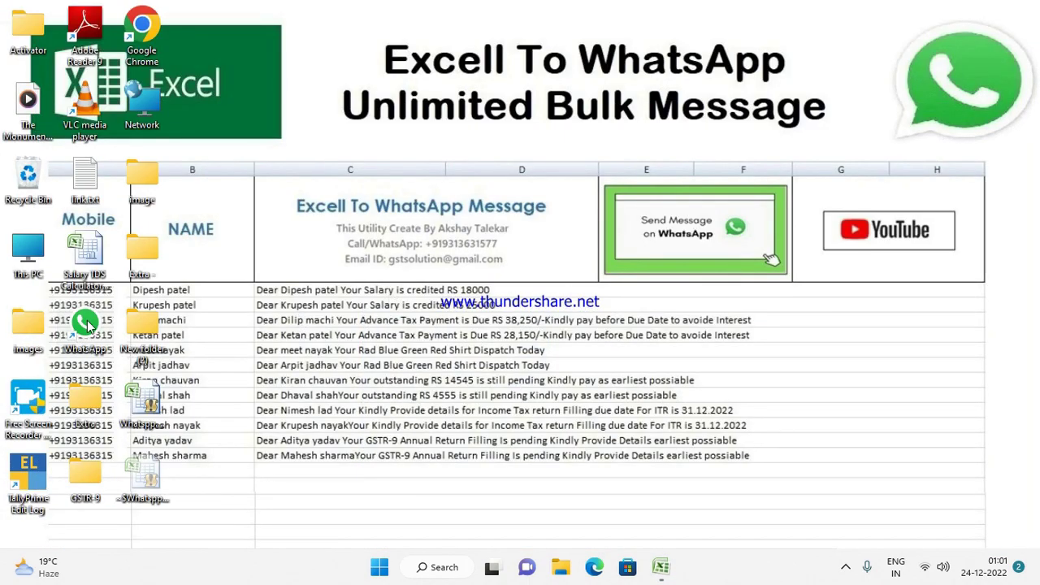
{"action": "double_click", "coordinate": [86, 325]}
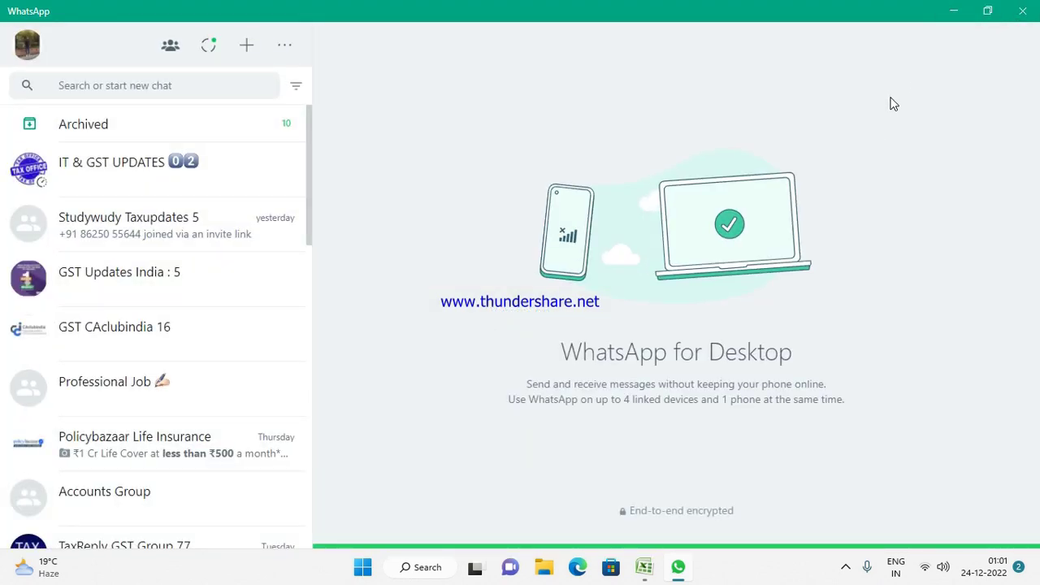
- Minimize and restore WhatsApp, then bring Excel's DATA sheet to the front, scrolled to the top
{"action": "left_click", "coordinate": [954, 16]}
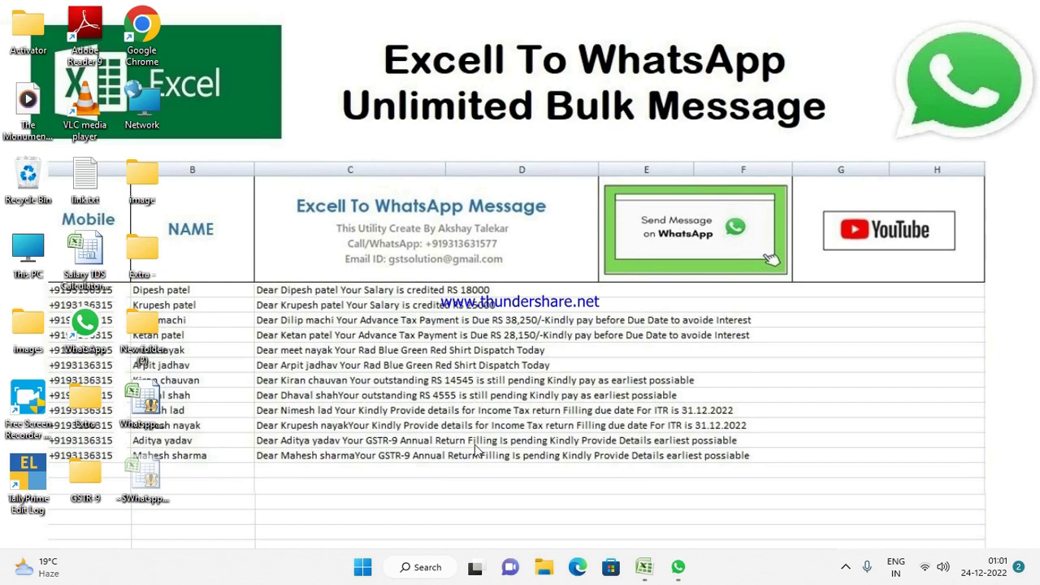
{"action": "mouse_move", "coordinate": [677, 567]}
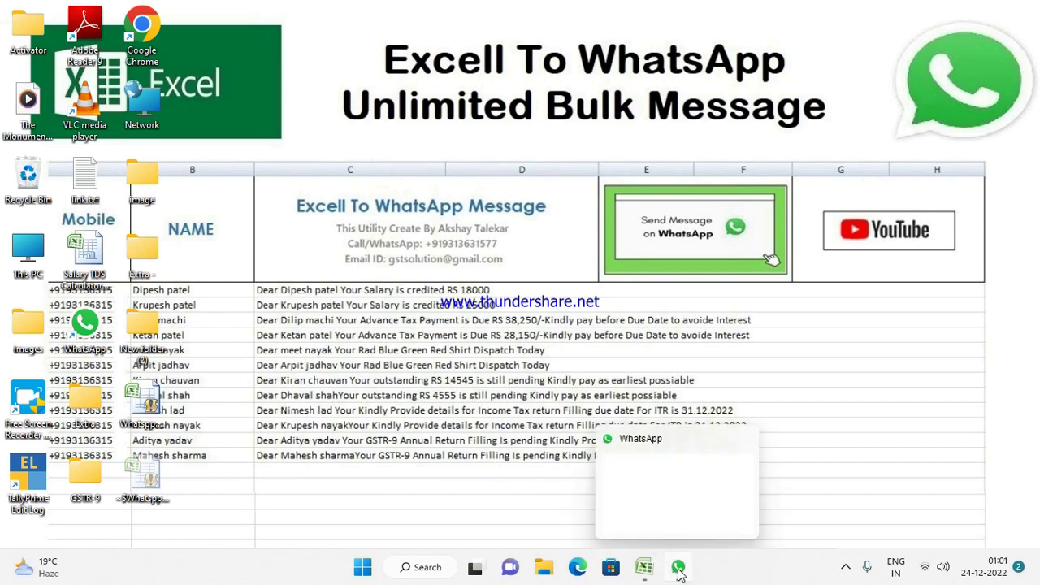
{"action": "left_click", "coordinate": [680, 498]}
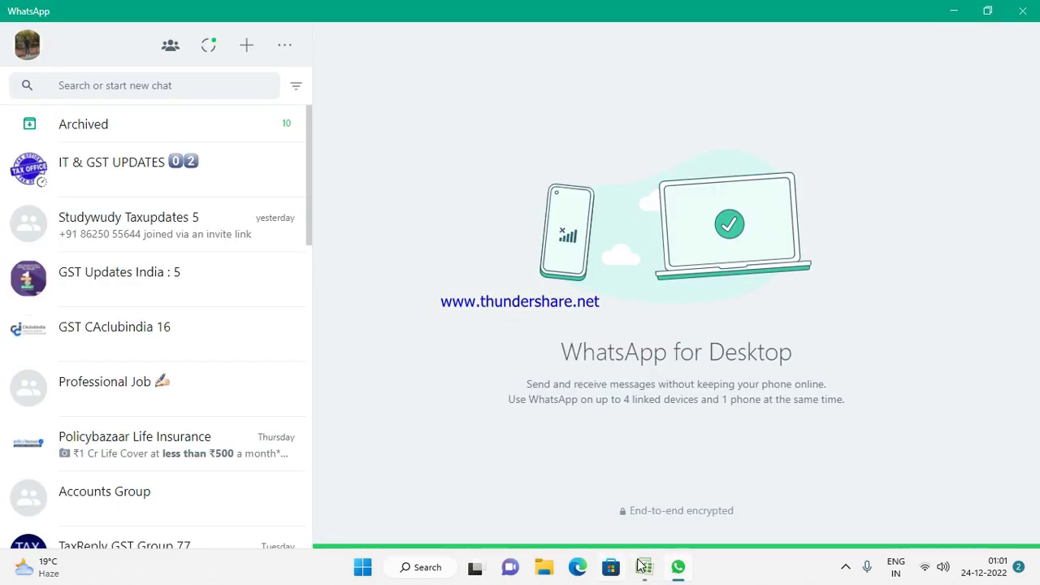
{"action": "mouse_move", "coordinate": [644, 567]}
{"action": "left_click", "coordinate": [574, 413]}
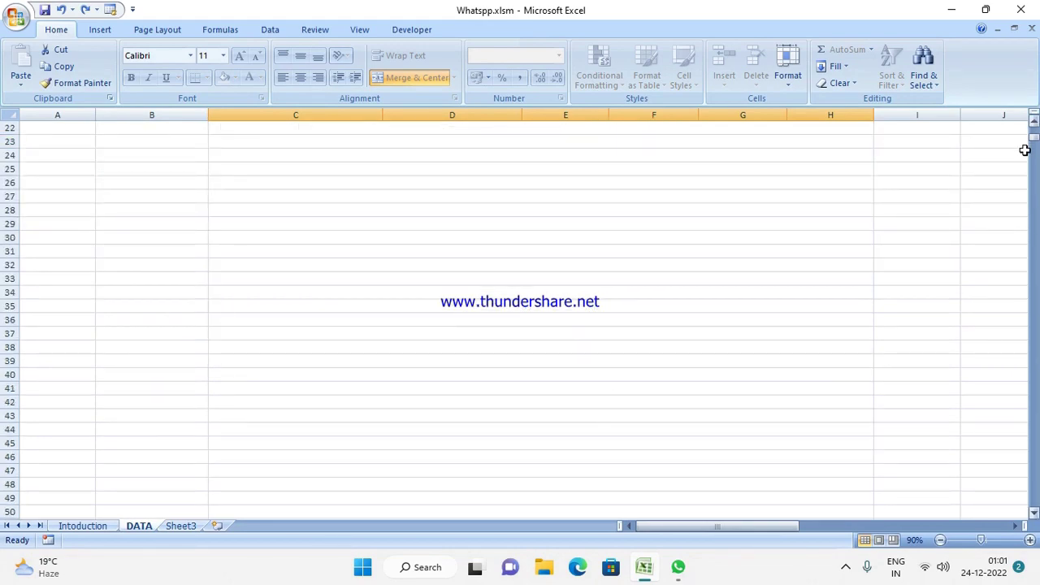
{"action": "left_click_drag", "start_coordinate": [1032, 140], "coordinate": [1032, 121]}
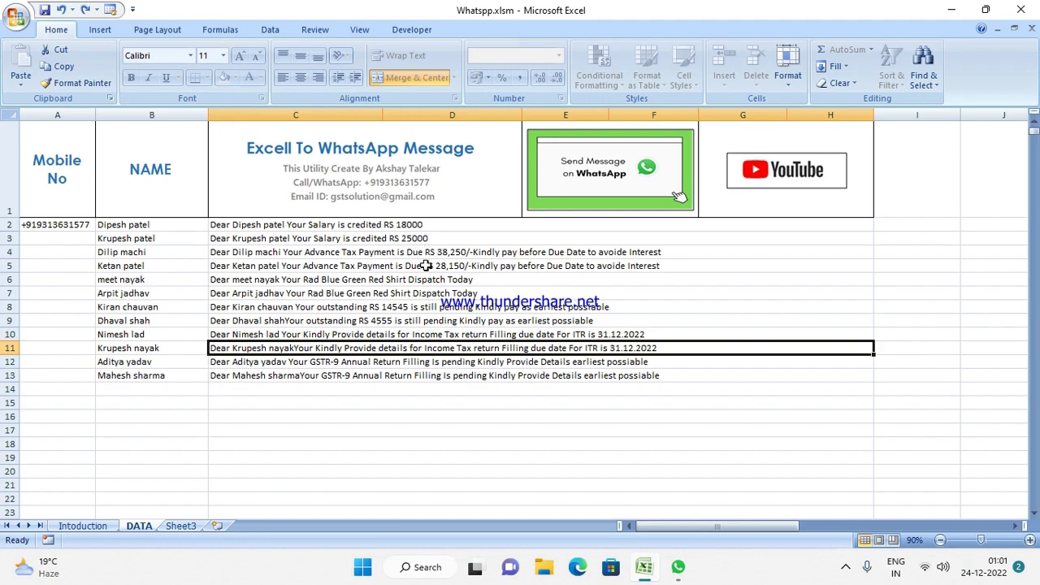
{"action": "left_click", "coordinate": [678, 567]}
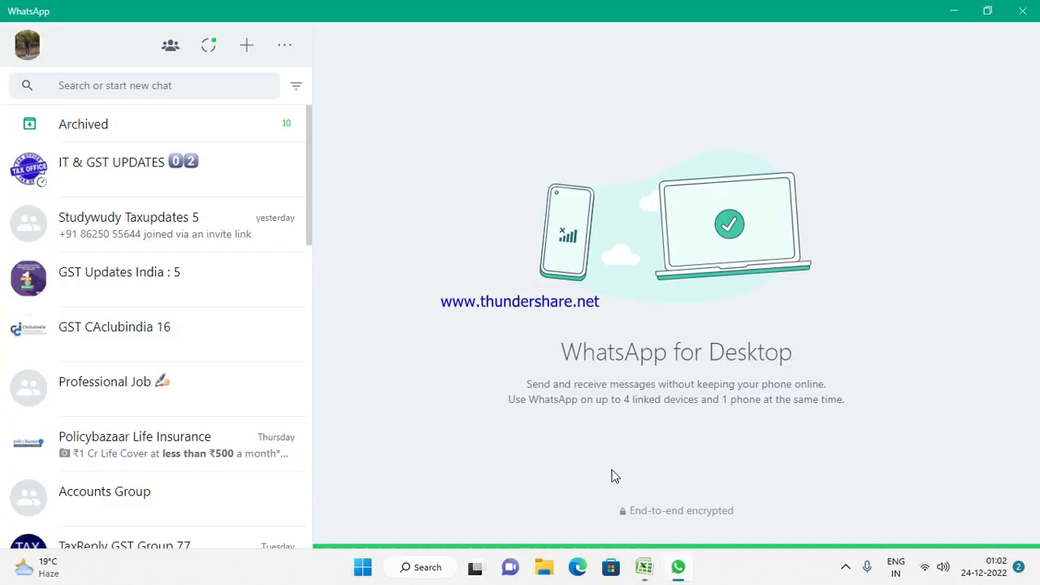
{"action": "left_click", "coordinate": [644, 567]}
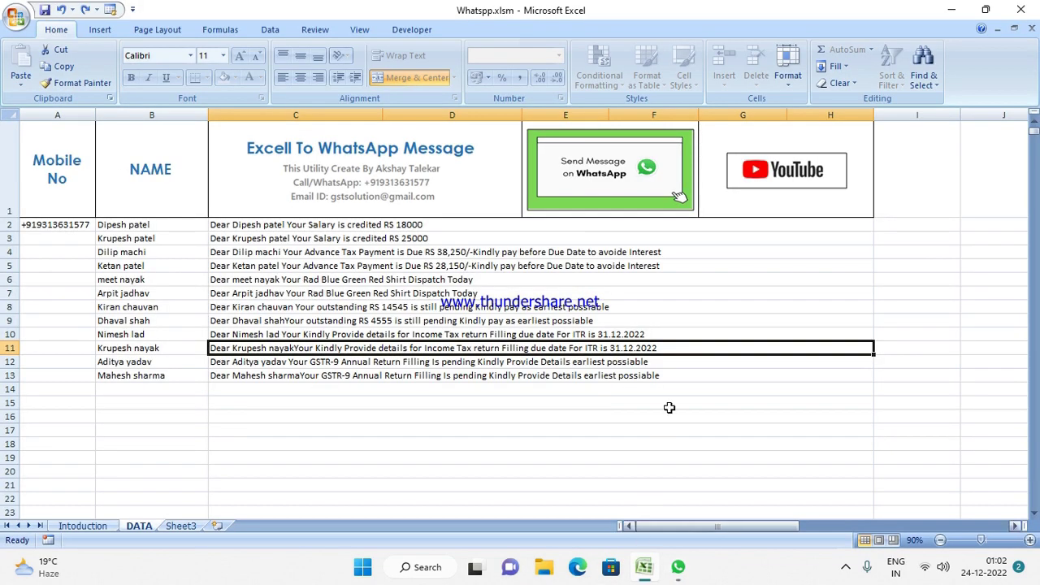
- Start the sending macro and send the salary and Advance Tax Payment messages
{"action": "left_click", "coordinate": [599, 181]}
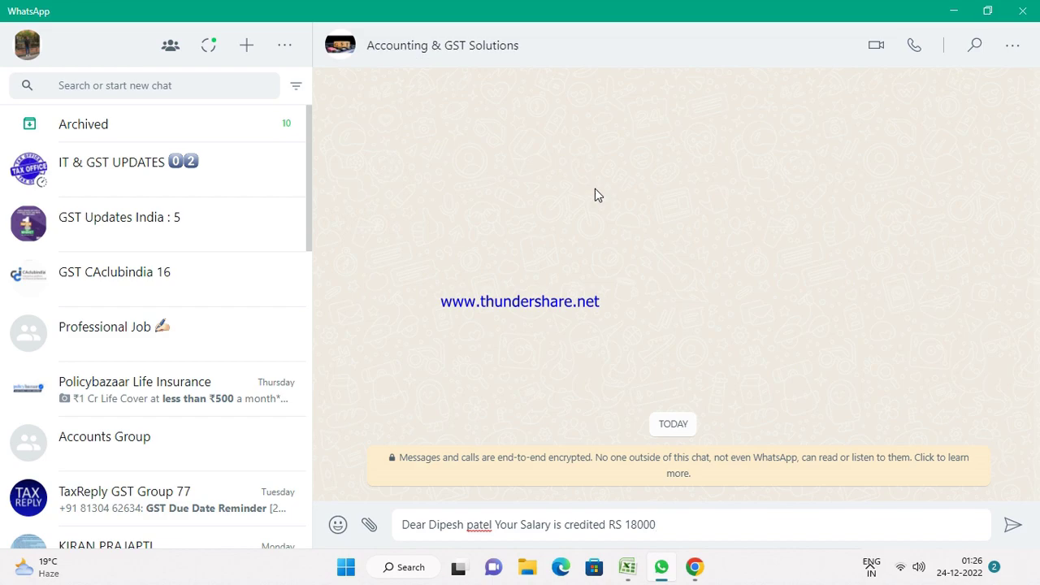
{"action": "key", "text": "Return"}
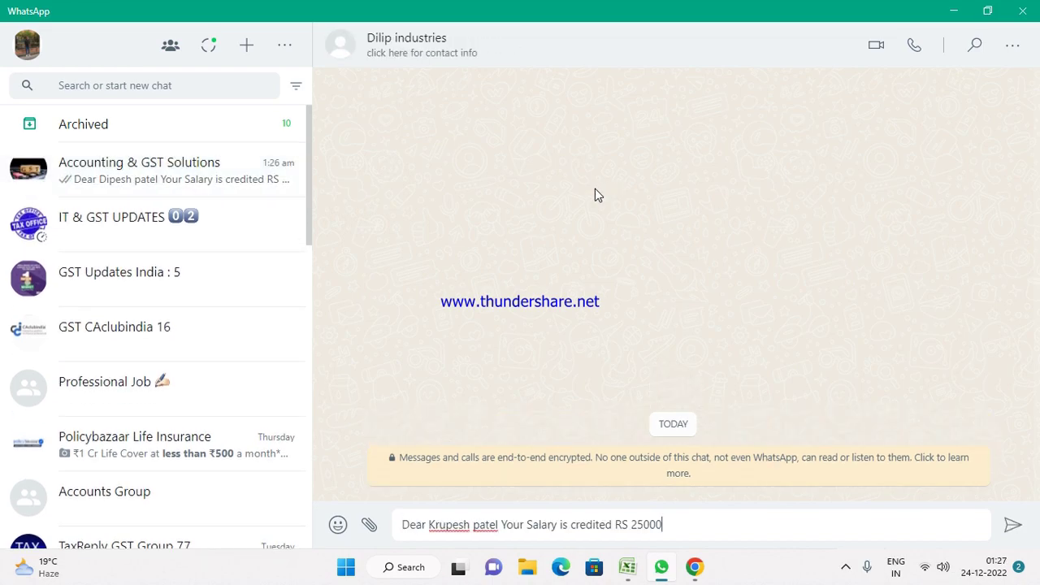
{"action": "key", "text": "Return"}
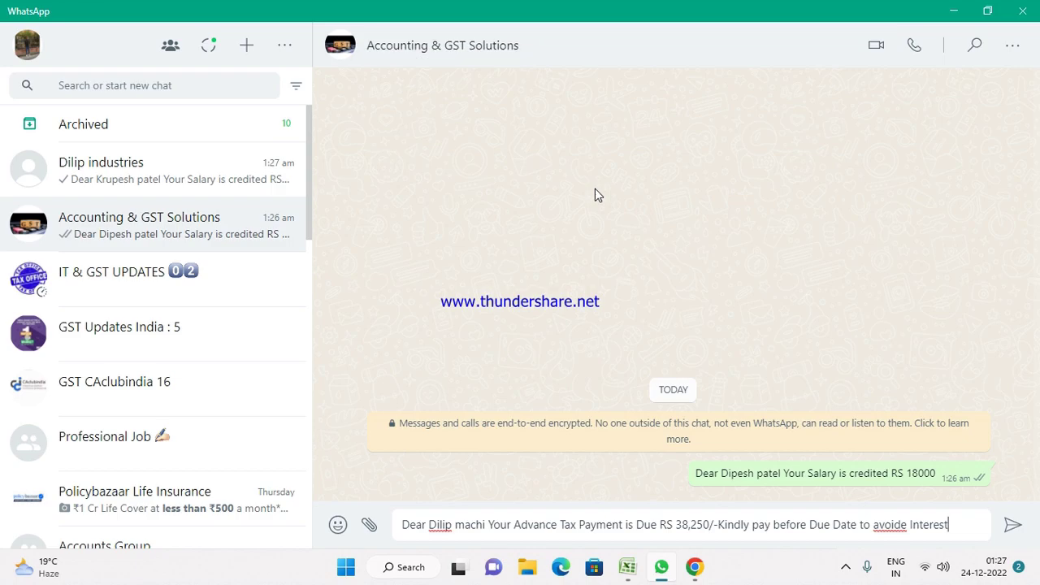
{"action": "key", "text": "Return"}
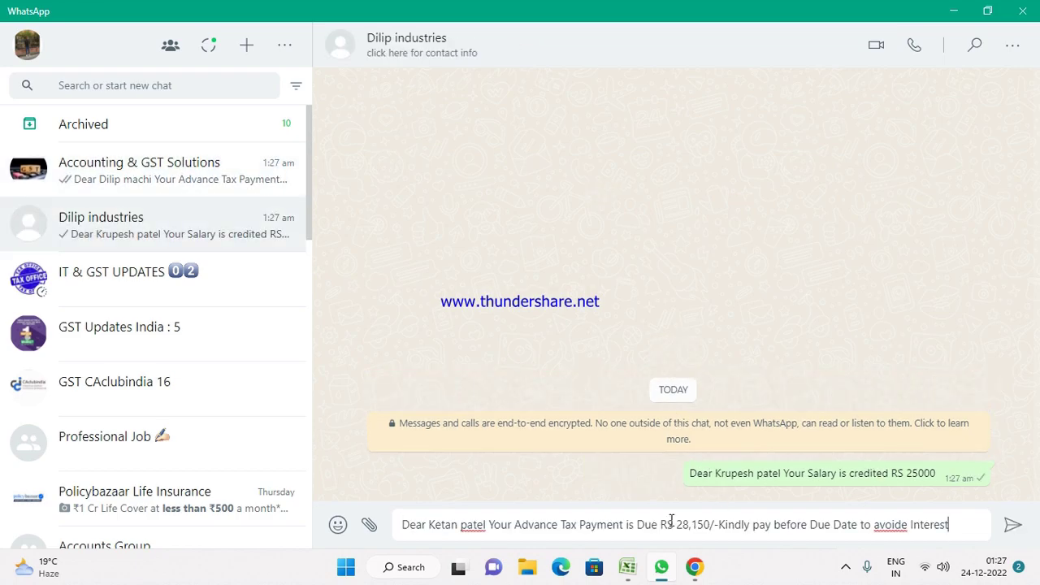
{"action": "key", "text": "Return"}
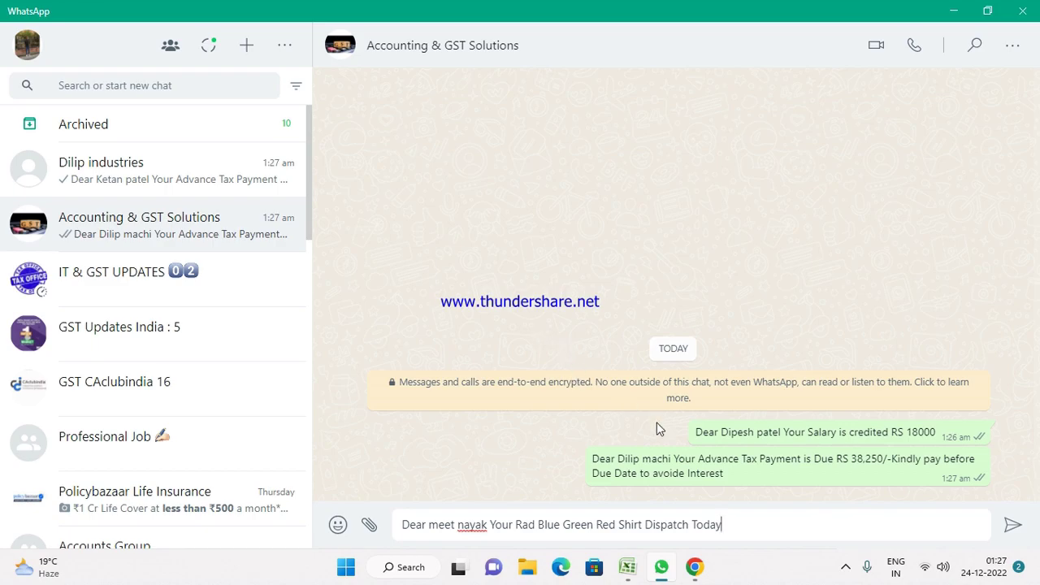
- Send the shirt dispatch, outstanding payment, ITR details and GSTR-9 messages to both chats
{"action": "key", "text": "Return"}
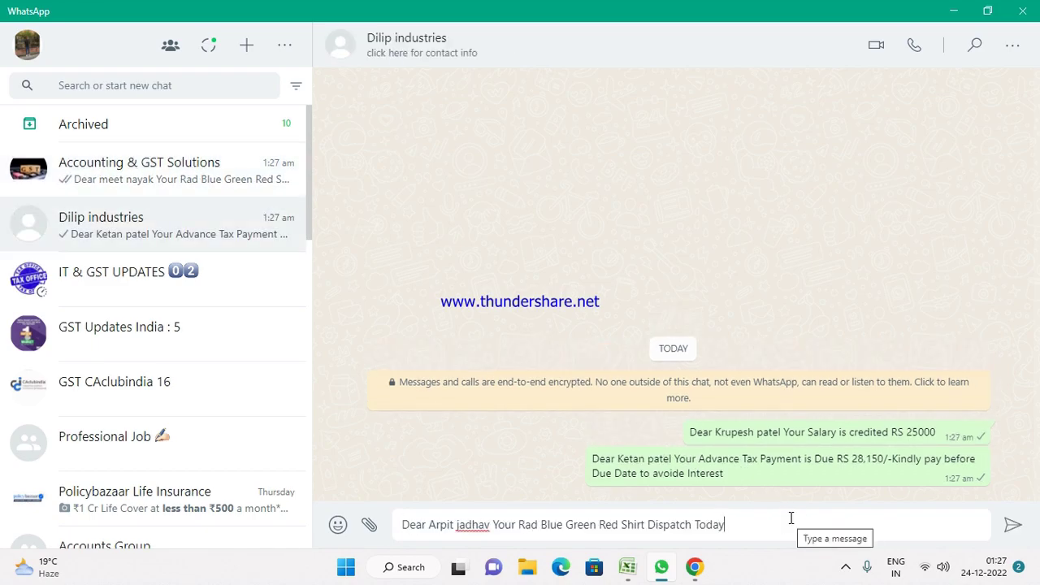
{"action": "key", "text": "Return"}
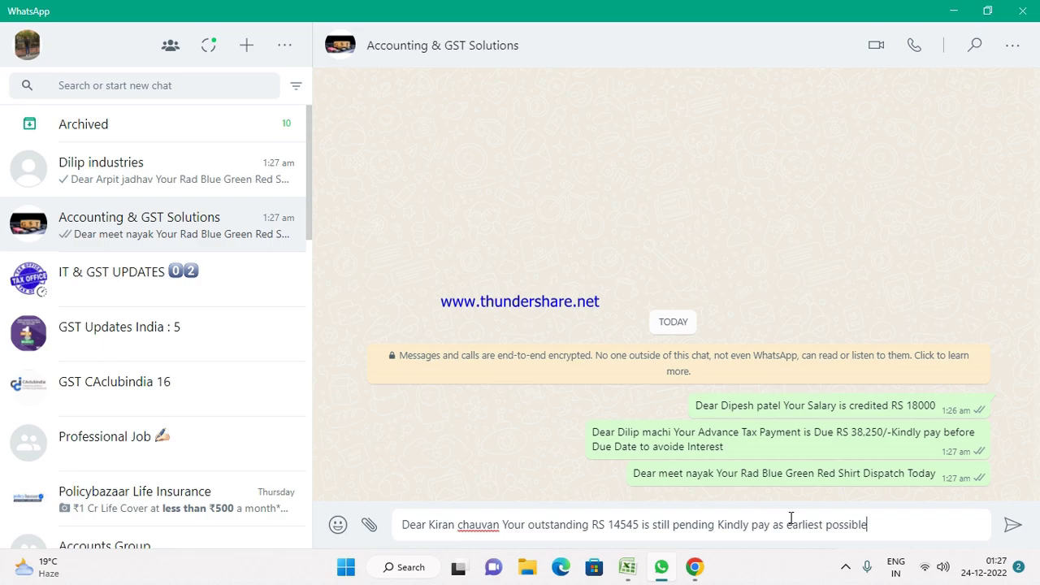
{"action": "key", "text": "Return"}
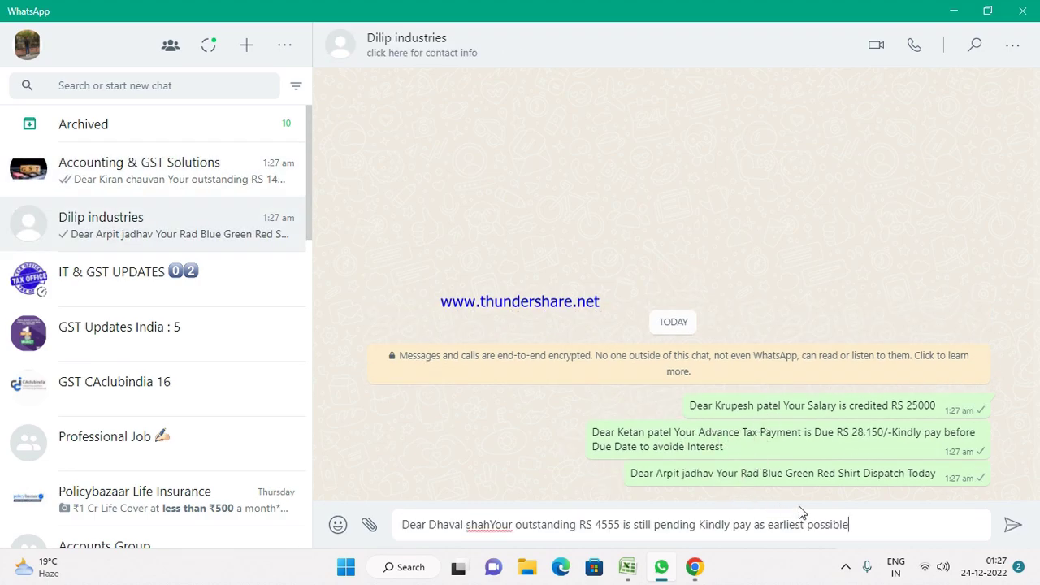
{"action": "key", "text": "Return"}
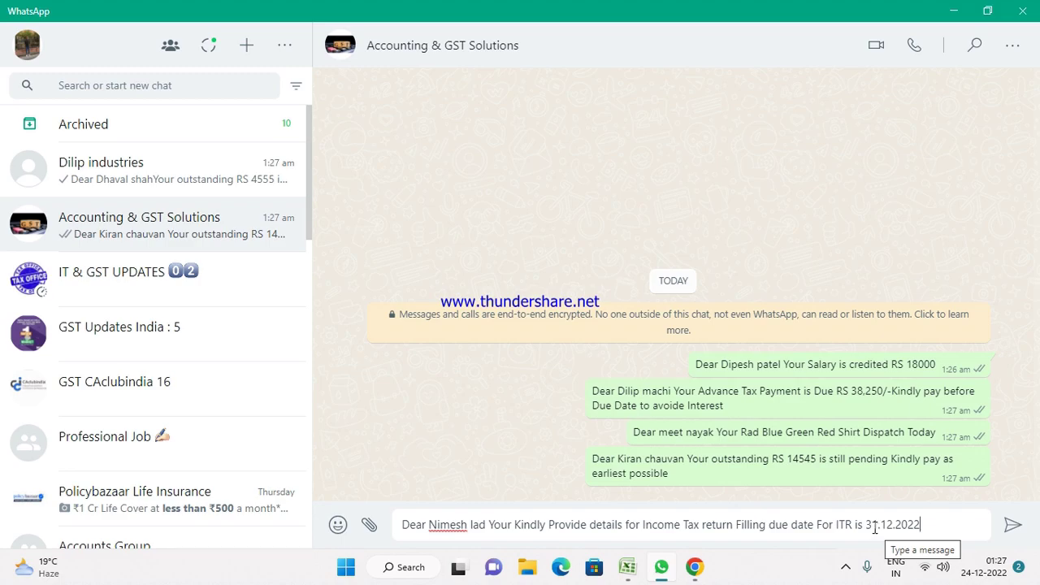
{"action": "key", "text": "Return"}
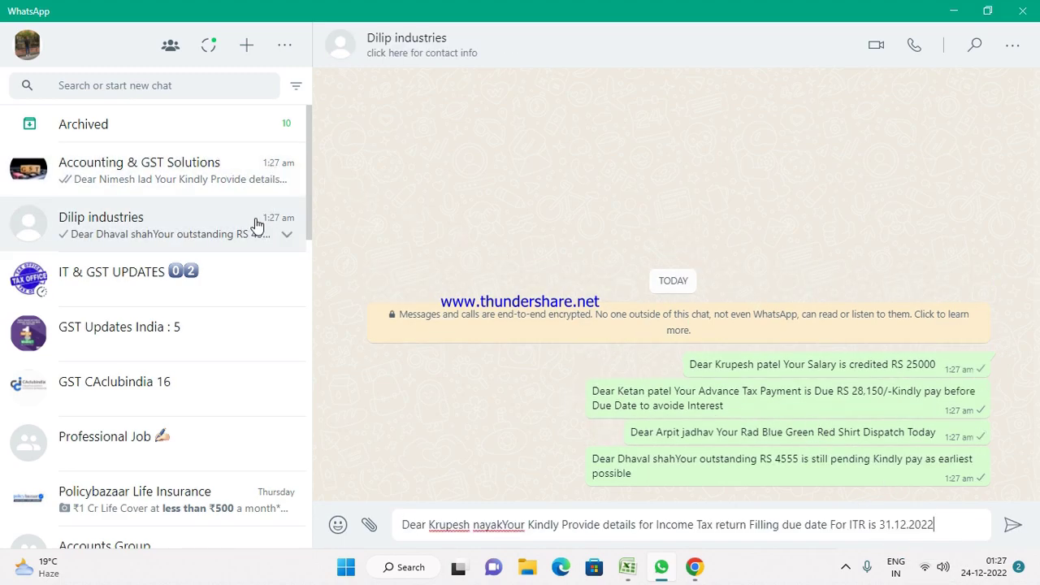
{"action": "key", "text": "Return"}
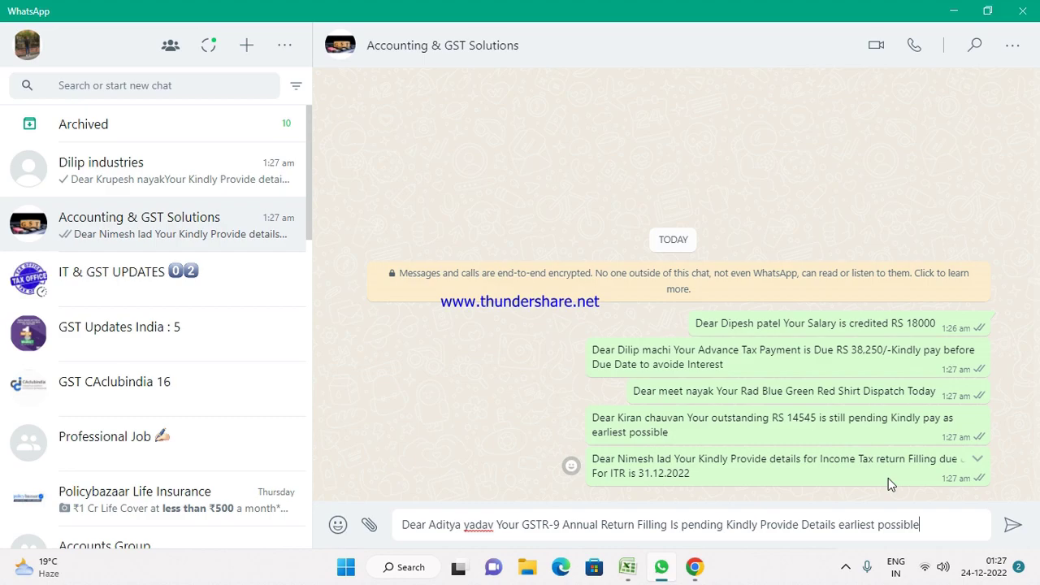
{"action": "key", "text": "Return"}
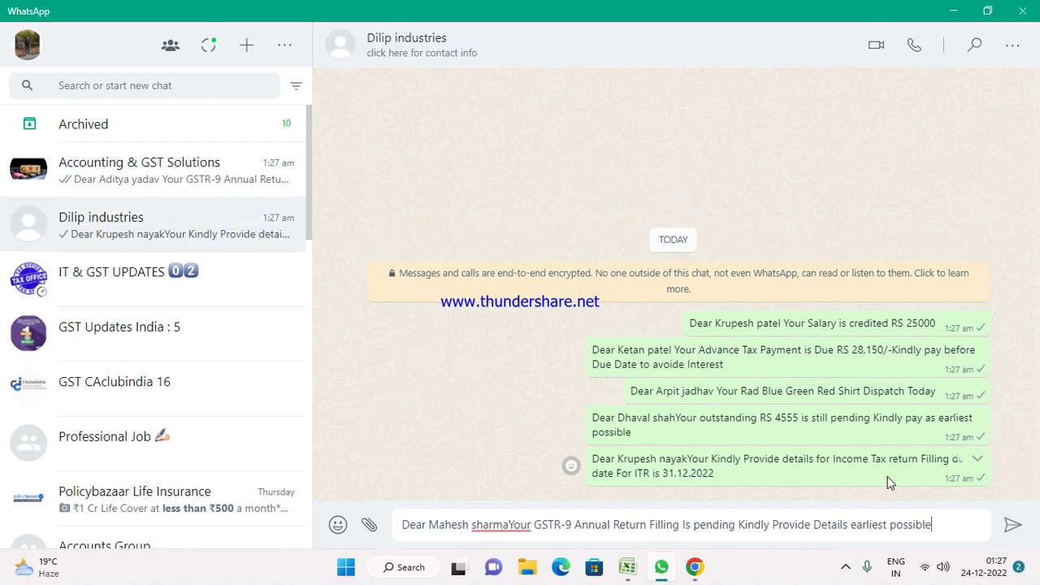
{"action": "key", "text": "Return"}
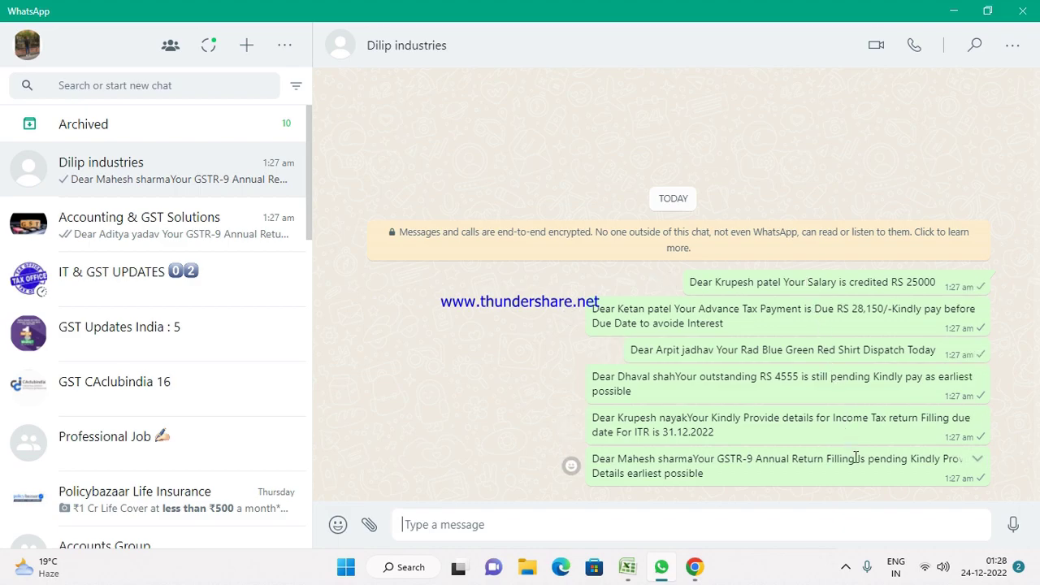
- Open the Accounting & GST Solutions chat, then step through the DATA sheet's first message rows
{"action": "left_click", "coordinate": [163, 224]}
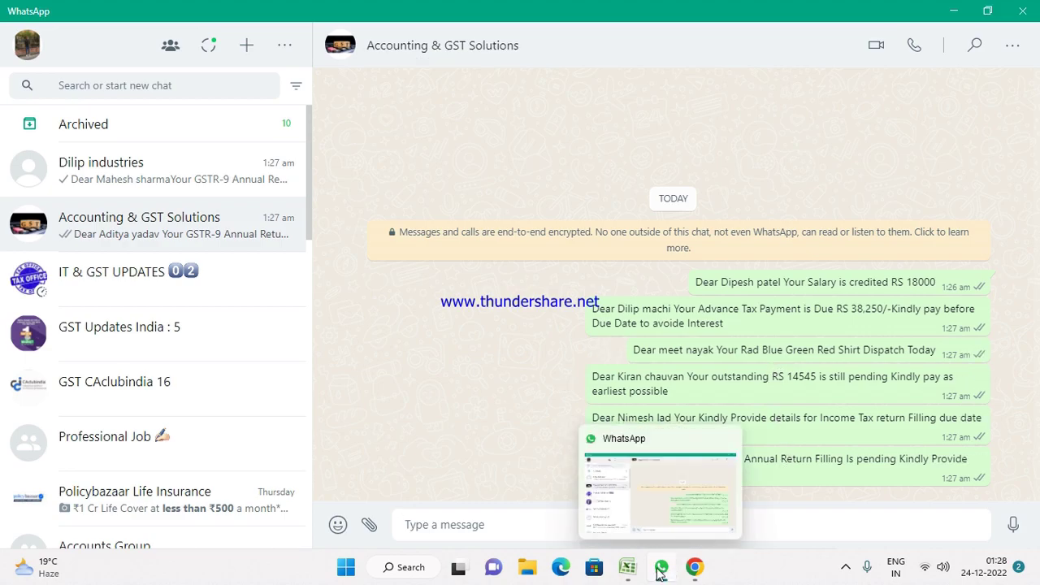
{"action": "left_click", "coordinate": [627, 567]}
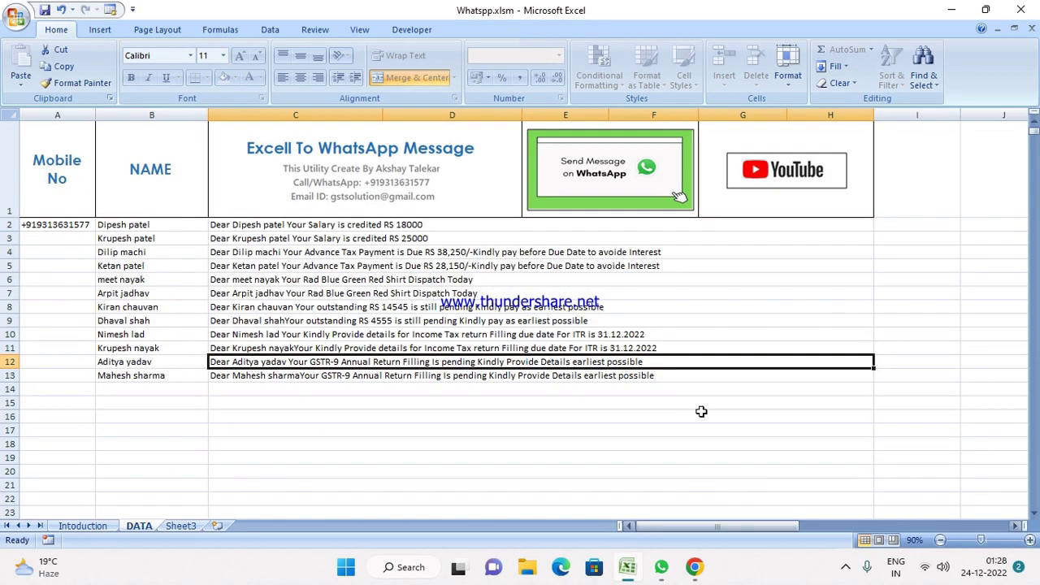
{"action": "left_click", "coordinate": [481, 229]}
{"action": "key", "text": "Down"}
{"action": "key", "text": "Down"}
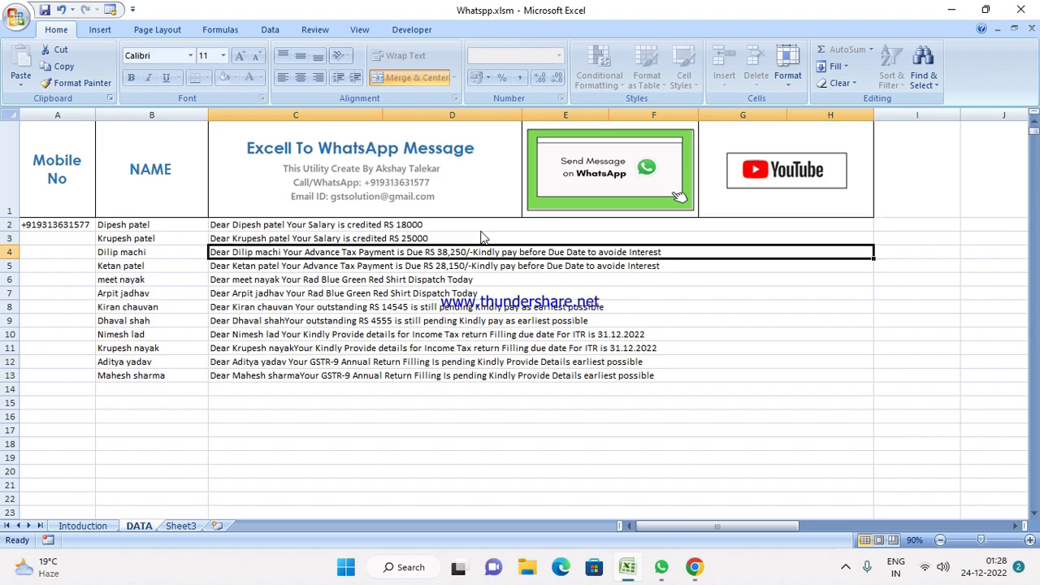
{"action": "key", "text": "Down"}
{"action": "key", "text": "Down"}
{"action": "key", "text": "Down"}
{"action": "key", "text": "Down"}
{"action": "key", "text": "Down"}
{"action": "key", "text": "Down"}
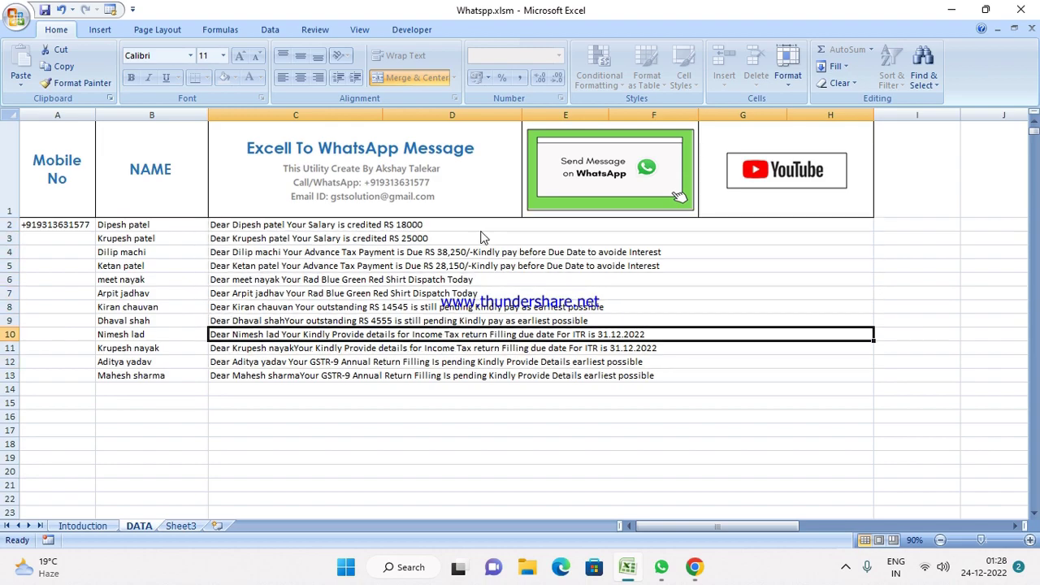
{"action": "key", "text": "Down"}
{"action": "key", "text": "Down"}
{"action": "key", "text": "Down"}
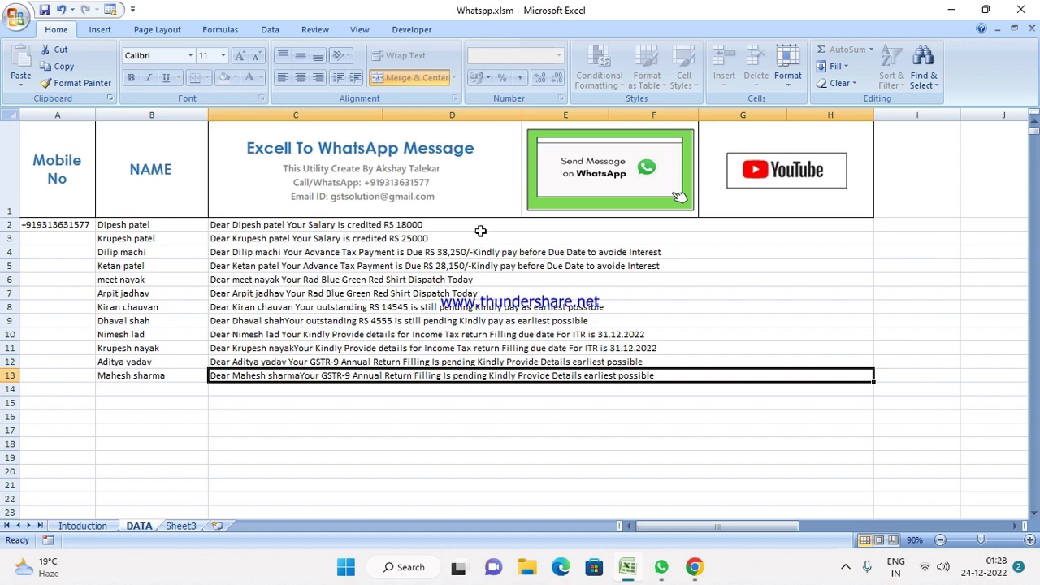
- Recheck the WhatsApp chat, then return to Excel and select an empty row below the messages
{"action": "left_click", "coordinate": [663, 567]}
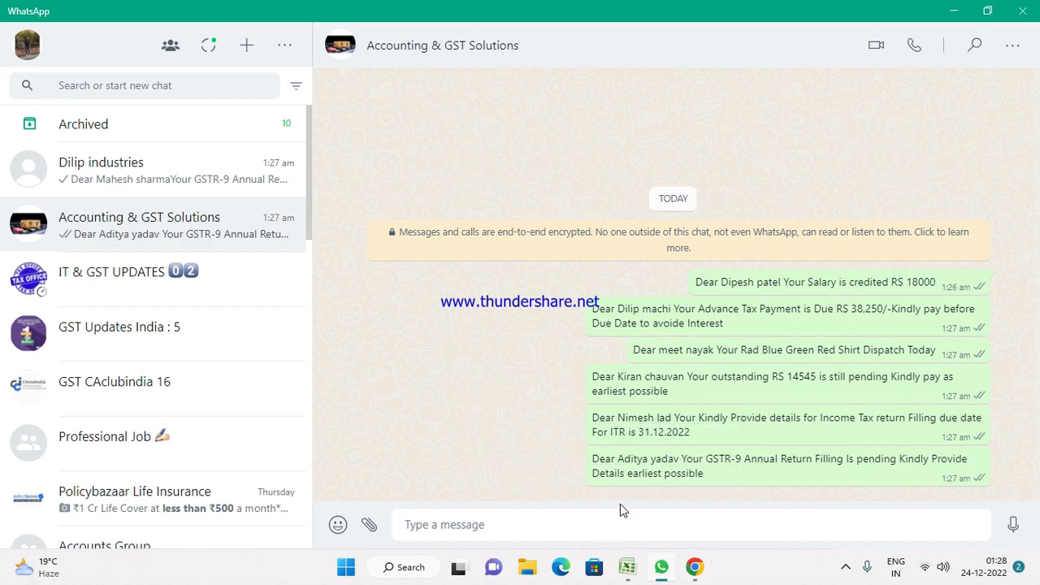
{"action": "left_click", "coordinate": [569, 463]}
{"action": "left_click", "coordinate": [629, 567]}
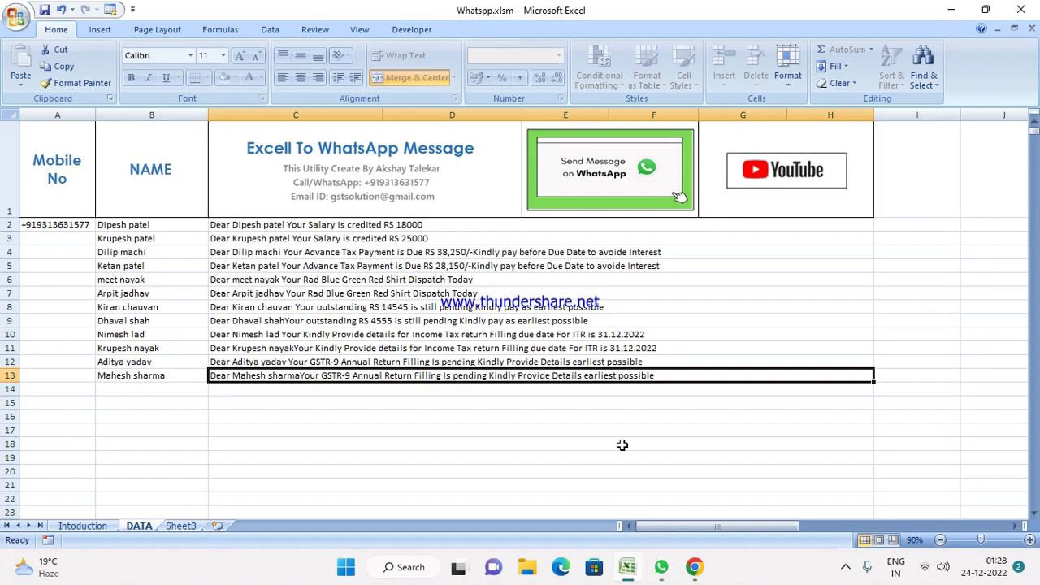
{"action": "left_click", "coordinate": [621, 444]}
- Set Trust Center macro settings to Enable all macros with trusted VBA project access
{"action": "scroll", "coordinate": [622, 445], "scroll_direction": "down", "scroll_amount": 1}
{"action": "scroll", "coordinate": [122, 65], "scroll_direction": "down", "scroll_amount": 3}
{"action": "left_click", "coordinate": [18, 24]}
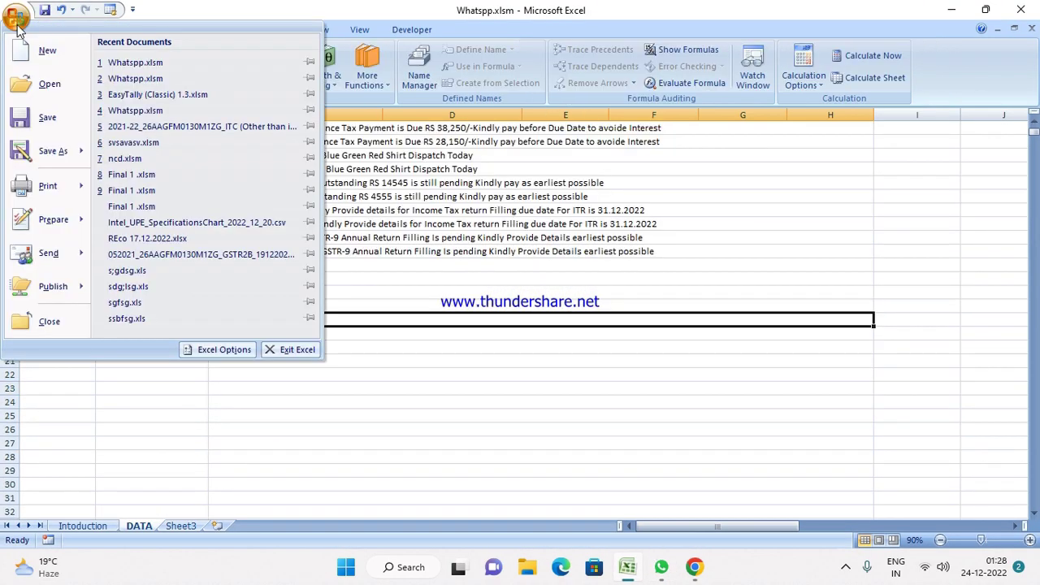
{"action": "left_click", "coordinate": [209, 350]}
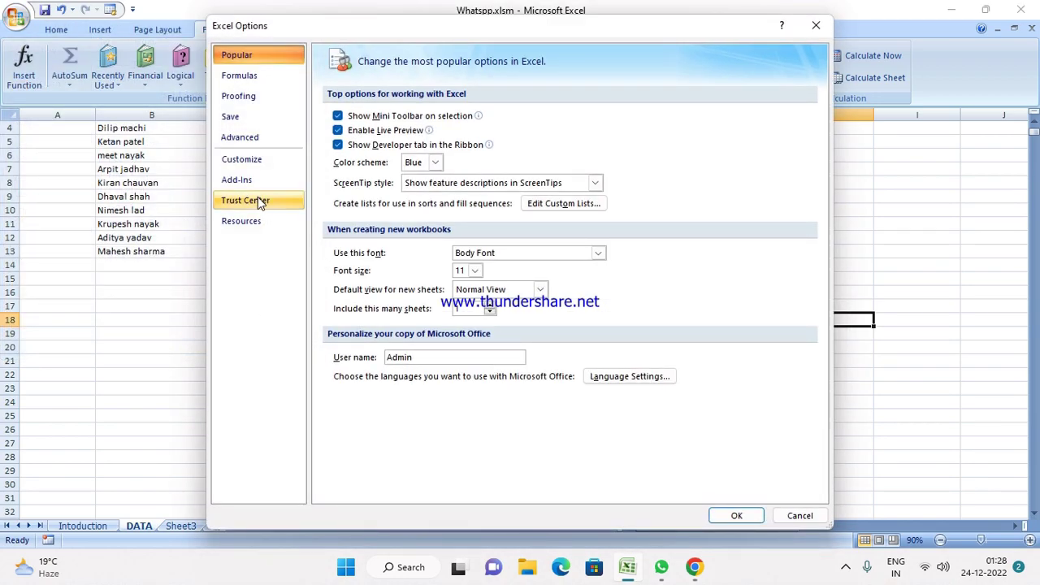
{"action": "left_click", "coordinate": [258, 202]}
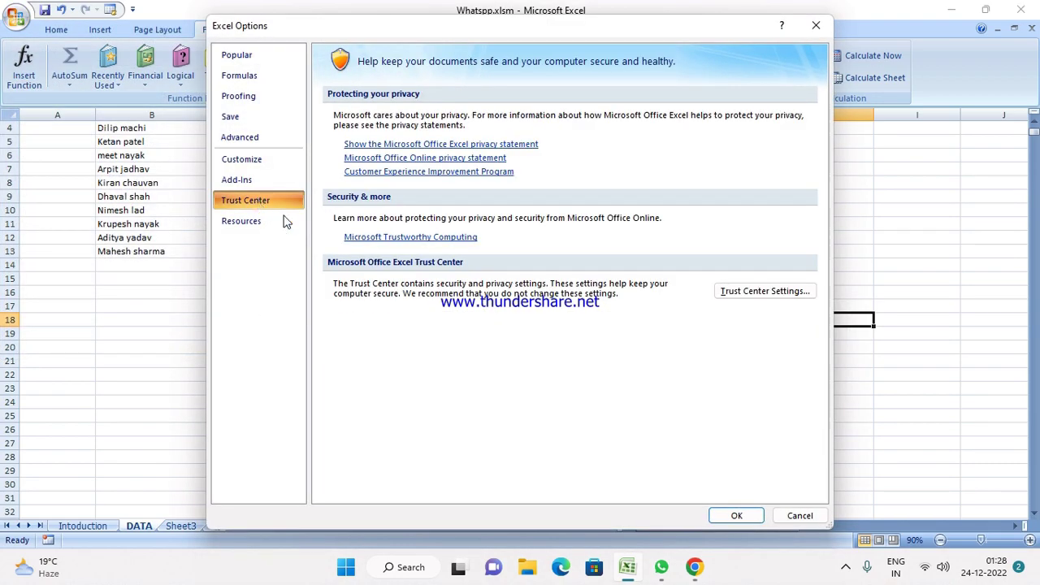
{"action": "left_click", "coordinate": [728, 294]}
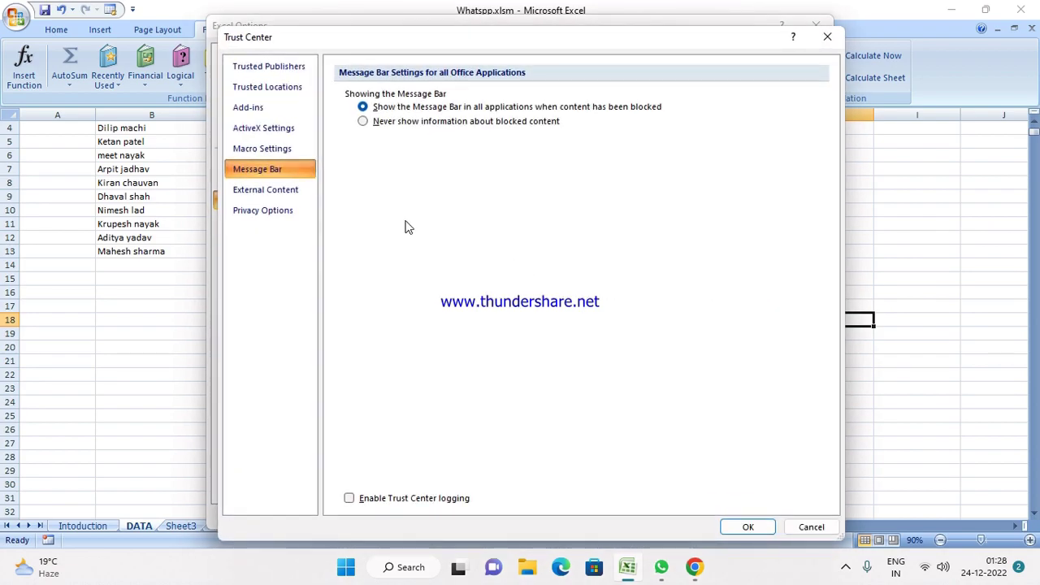
{"action": "left_click", "coordinate": [257, 151]}
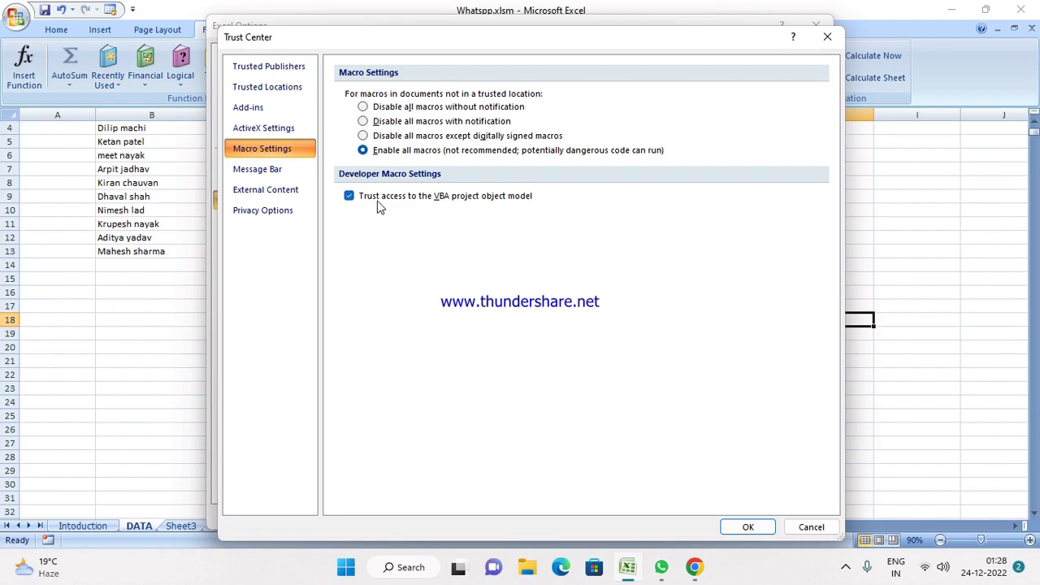
{"action": "left_click", "coordinate": [748, 528]}
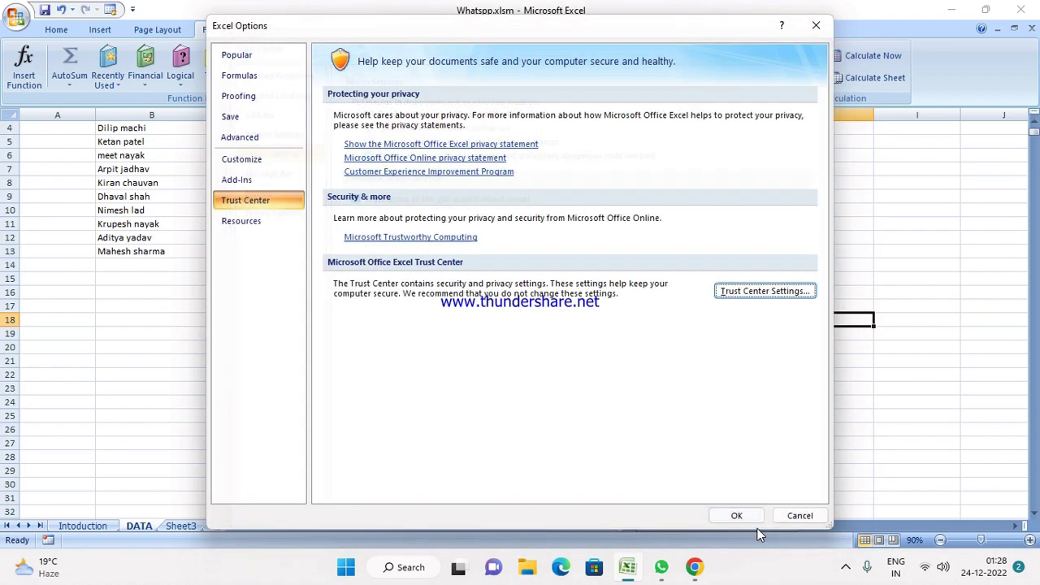
{"action": "left_click", "coordinate": [817, 27]}
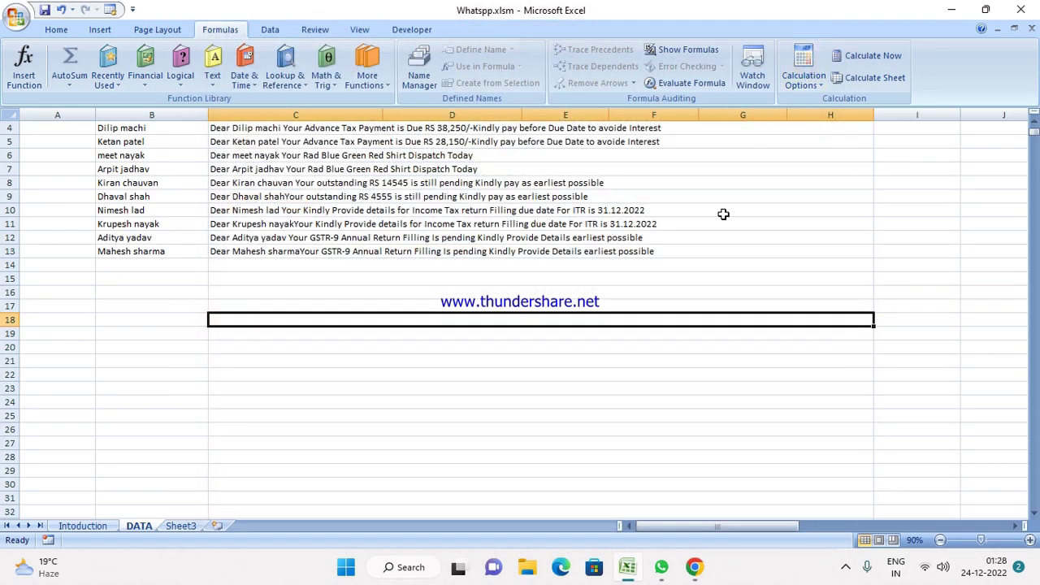
{"action": "scroll", "coordinate": [637, 406], "scroll_direction": "up", "scroll_amount": 1}
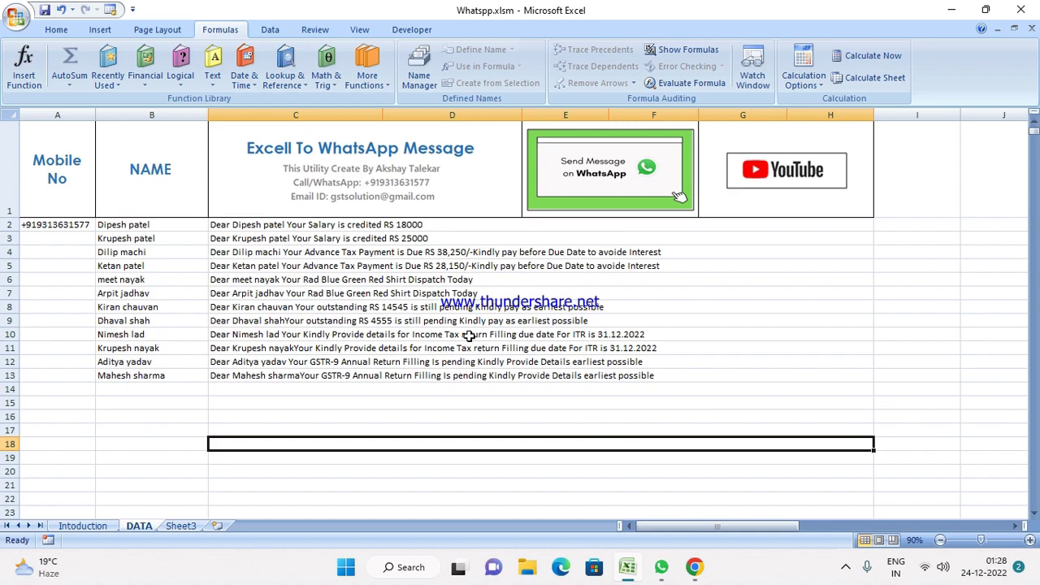
{"action": "left_click", "coordinate": [56, 30]}
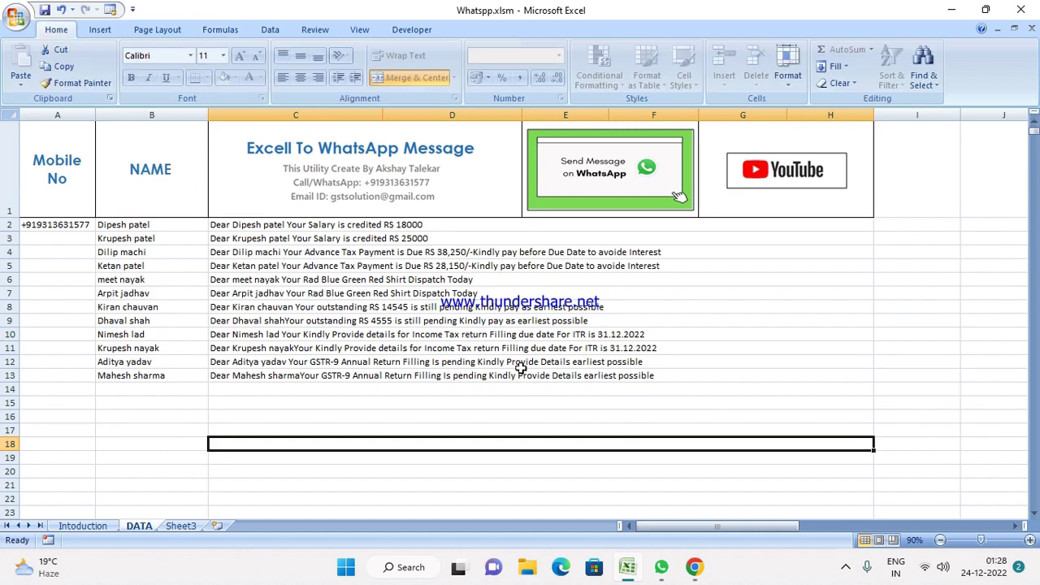
{"action": "left_click", "coordinate": [533, 404]}
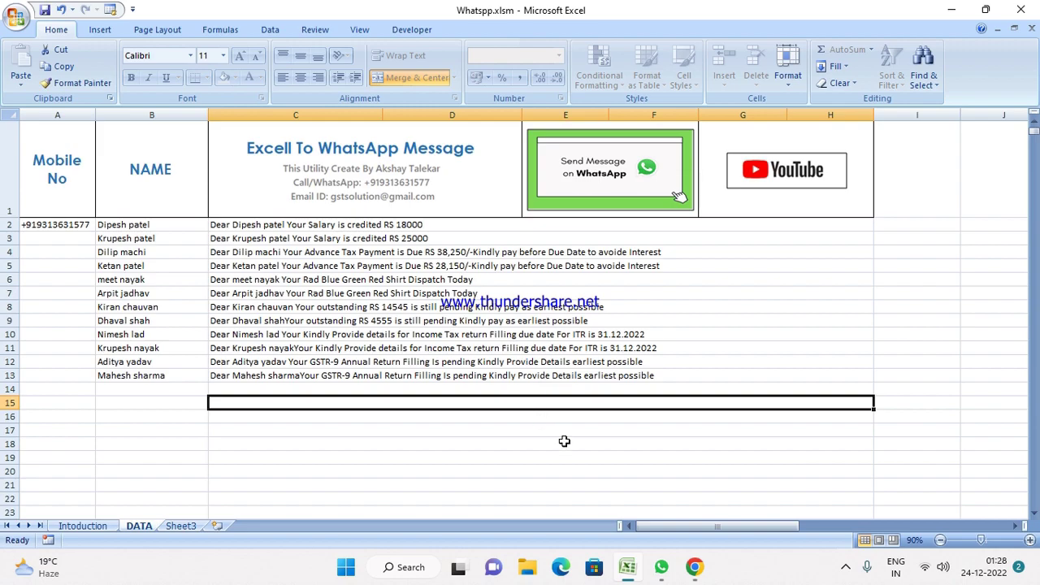
{"action": "left_click", "coordinate": [682, 478]}
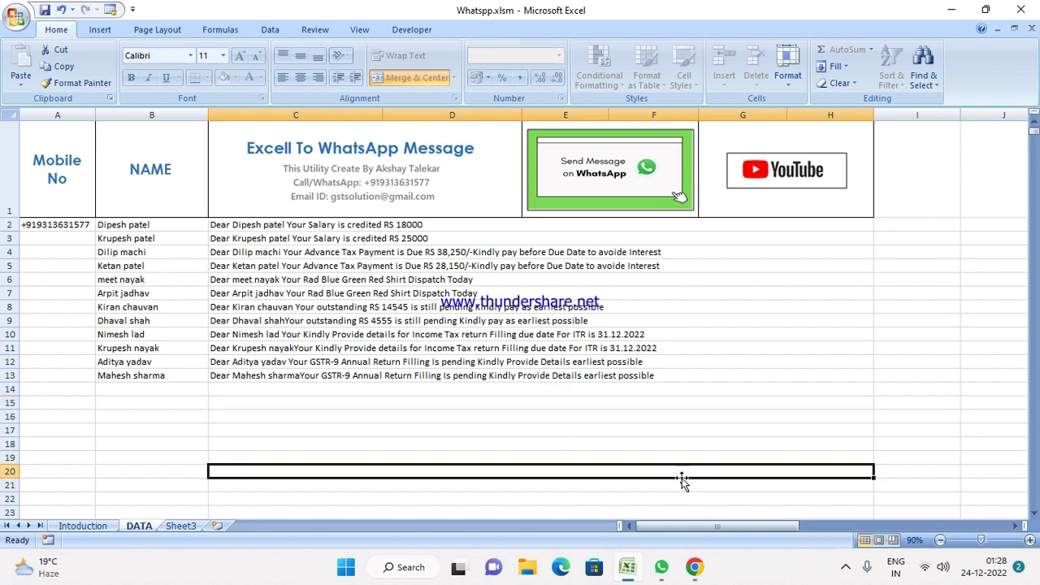